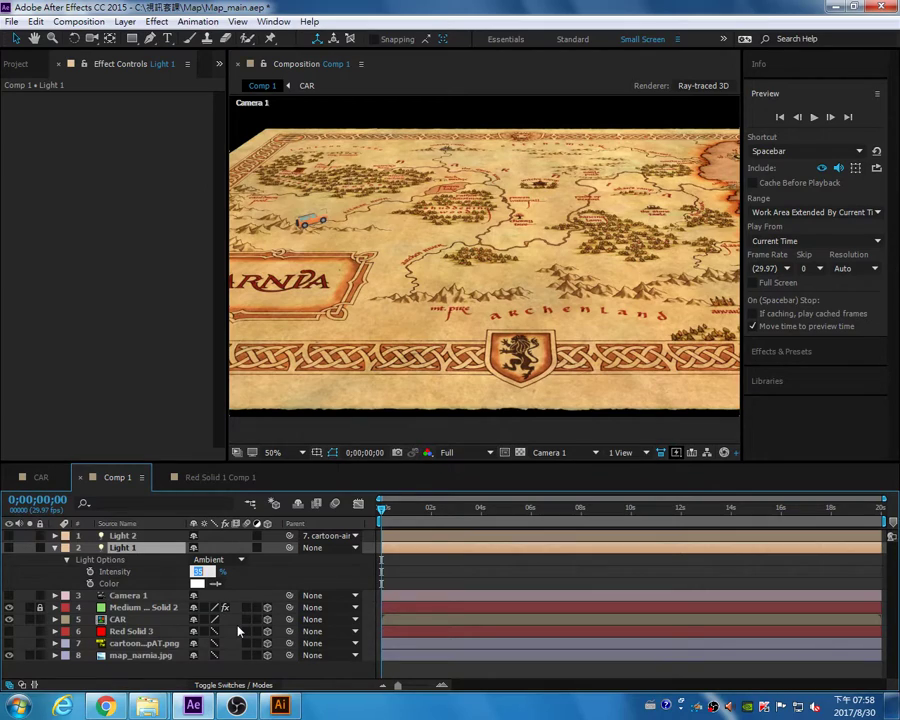
- Set Light 1's intensity to 20% and make both Light 2 and Light 1 visible
type("20")
key("Return")
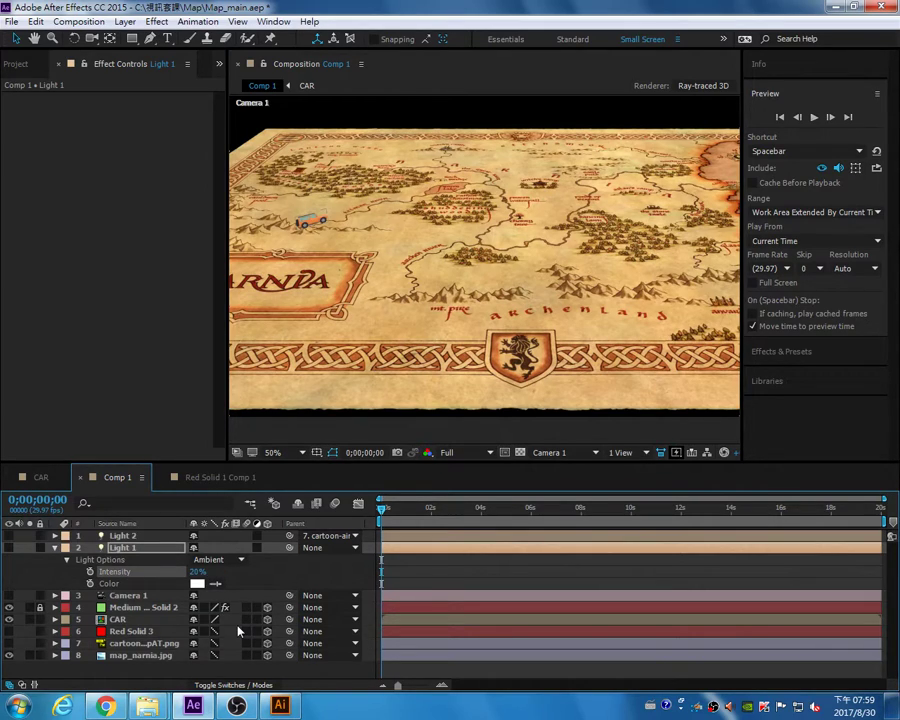
left_click(9, 535)
left_click(9, 547)
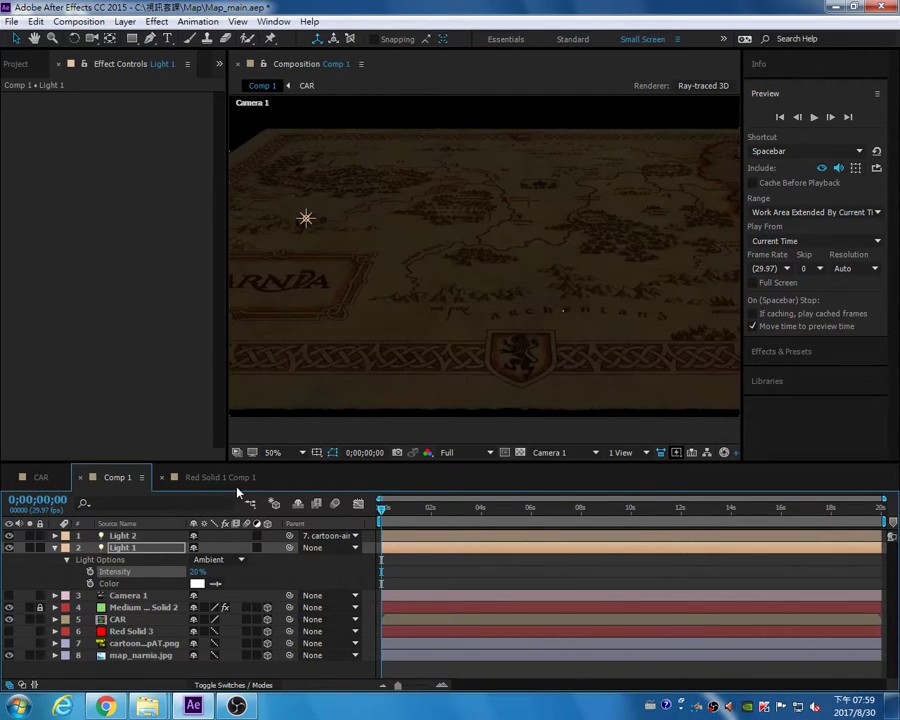
- Set Light 1's intensity to 35% and scrub through the first couple of seconds to check the lighting
left_click(198, 571)
type("35")
key("Return")
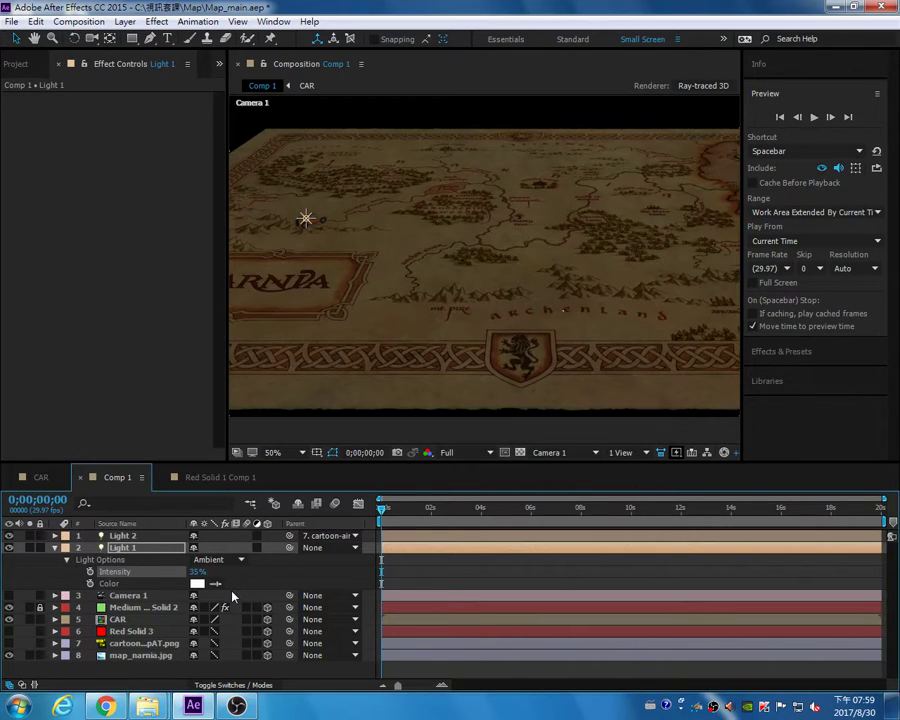
left_click_drag(388, 509, 447, 510)
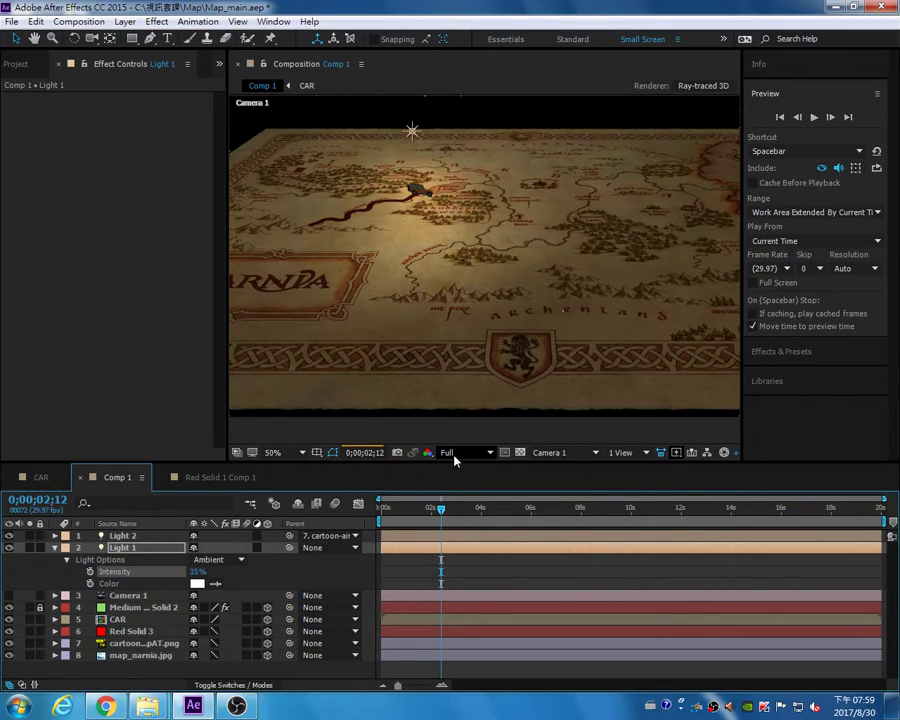
left_click_drag(441, 508, 378, 510)
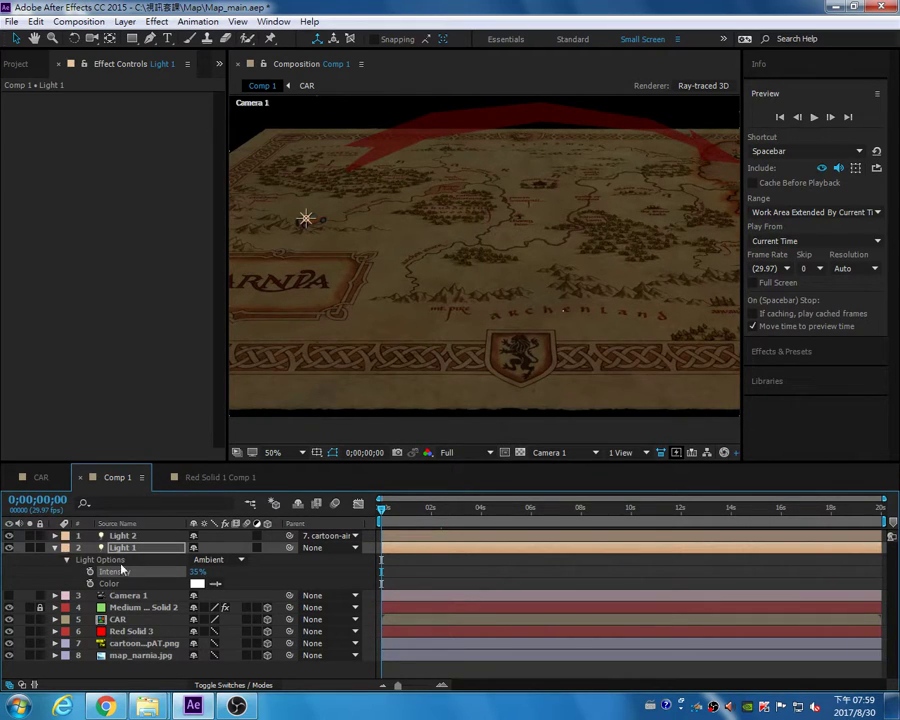
- Start a new light named Light 3 with the Spot type and a 20° cone angle
left_click(135, 536)
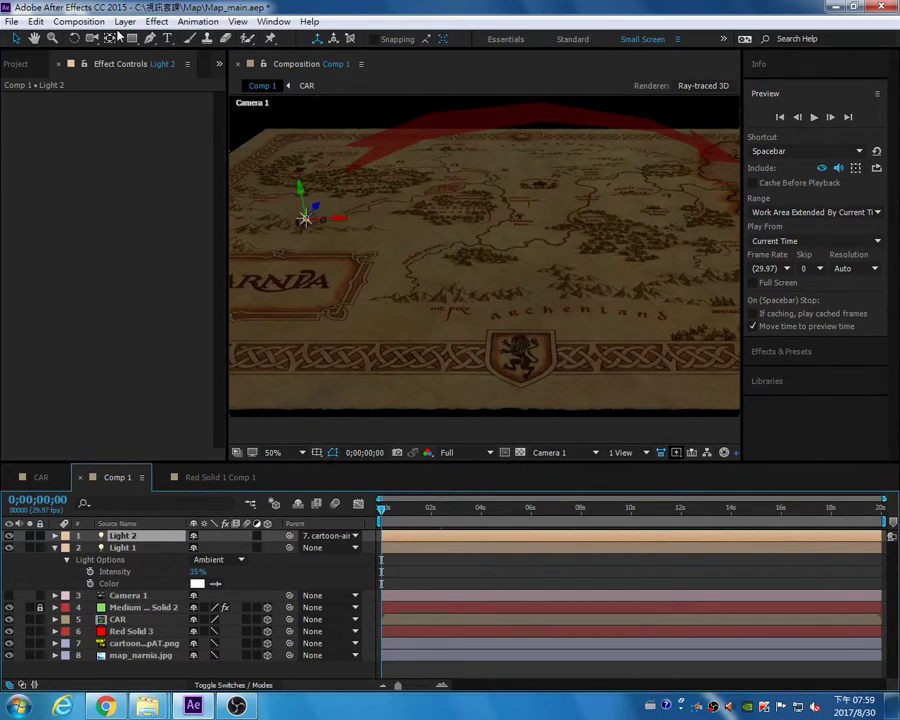
left_click(124, 21)
mouse_move(240, 40)
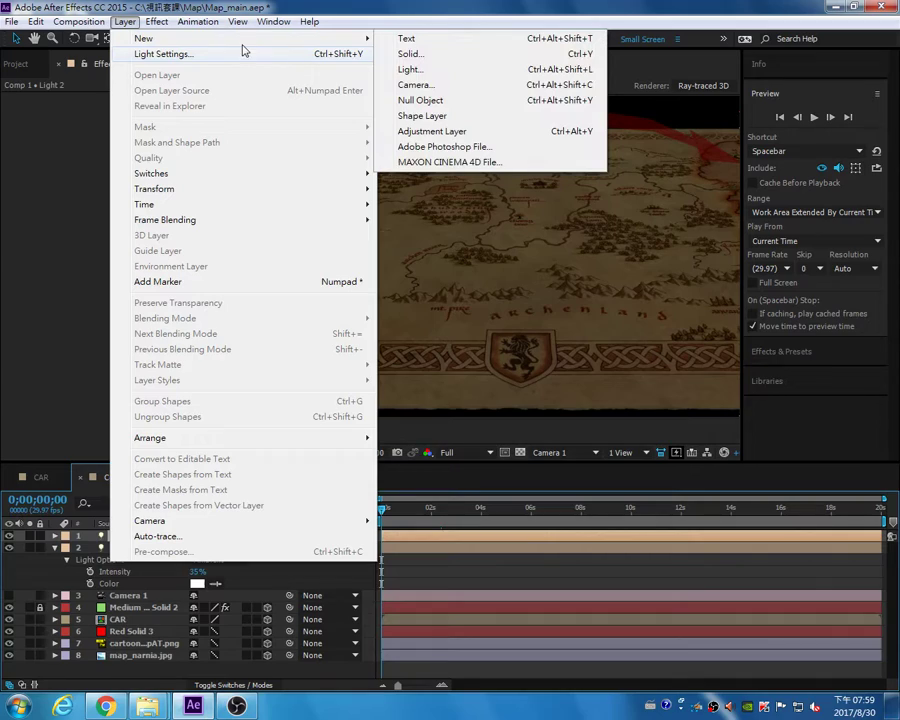
left_click(452, 69)
left_click(462, 233)
left_click(461, 267)
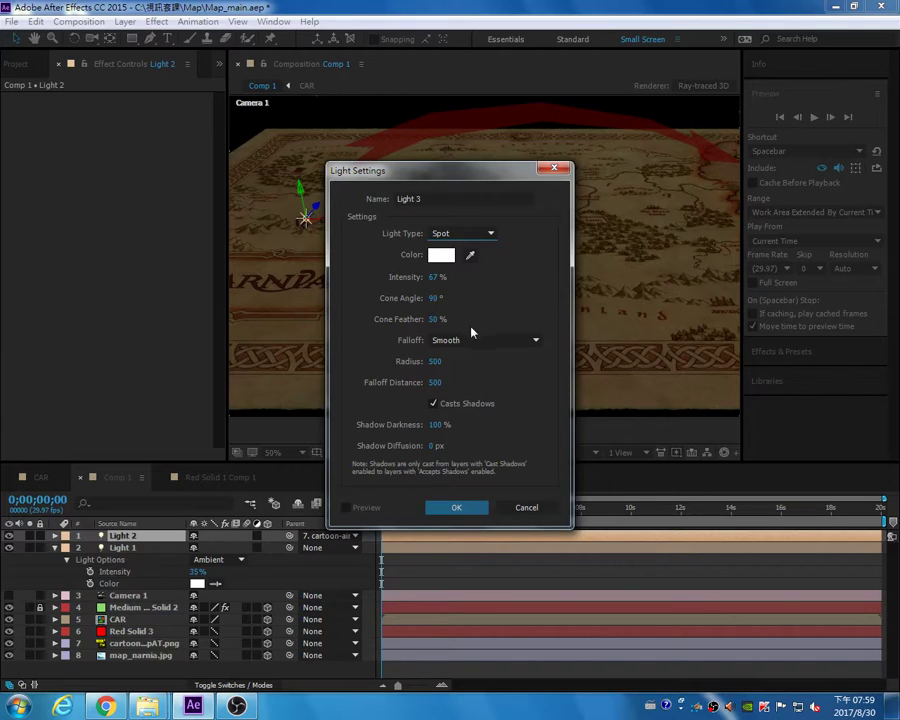
left_click(433, 298)
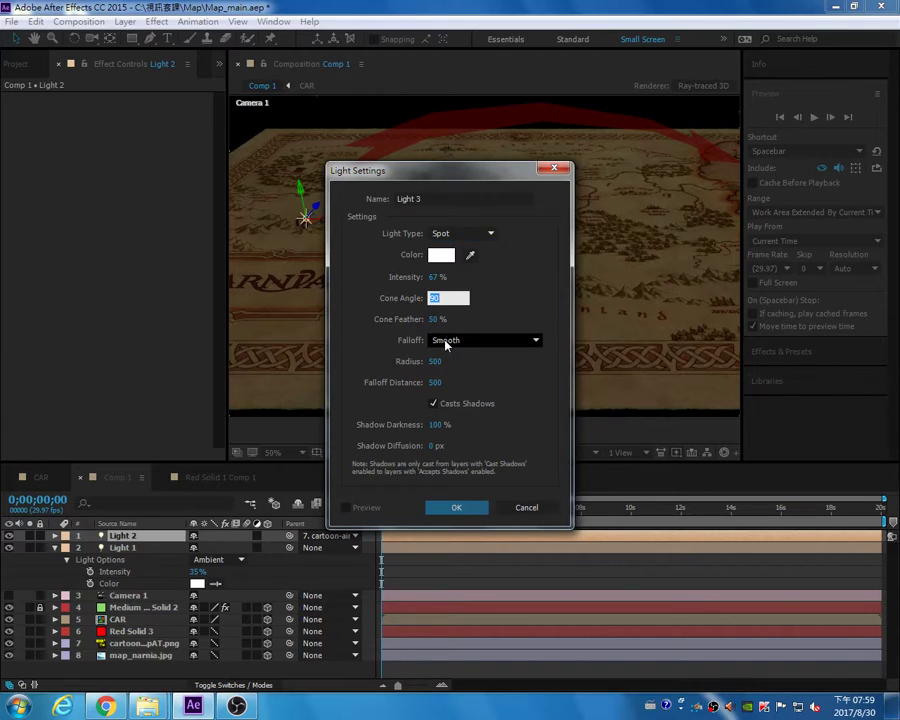
type("20")
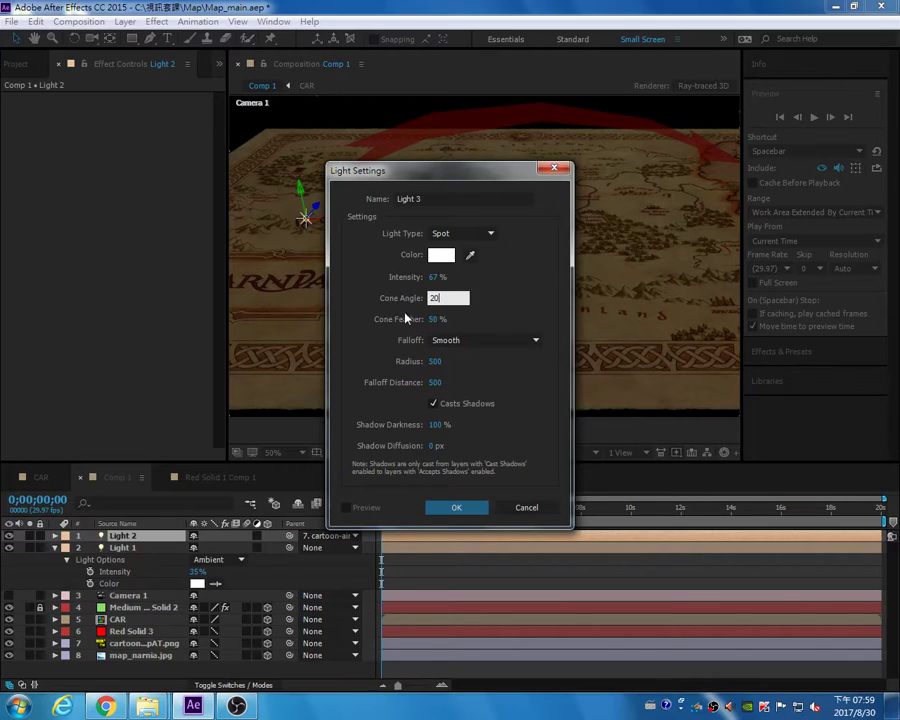
key("Return")
- Give the new spot light a pale yellow color and create it
left_click(446, 257)
left_click(476, 409)
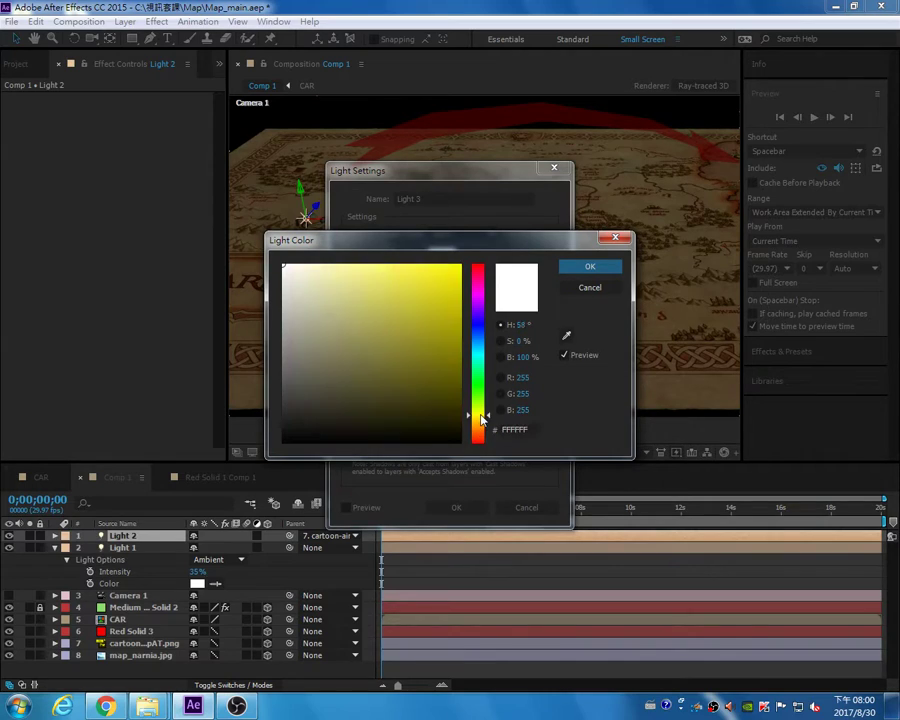
left_click_drag(316, 262, 322, 272)
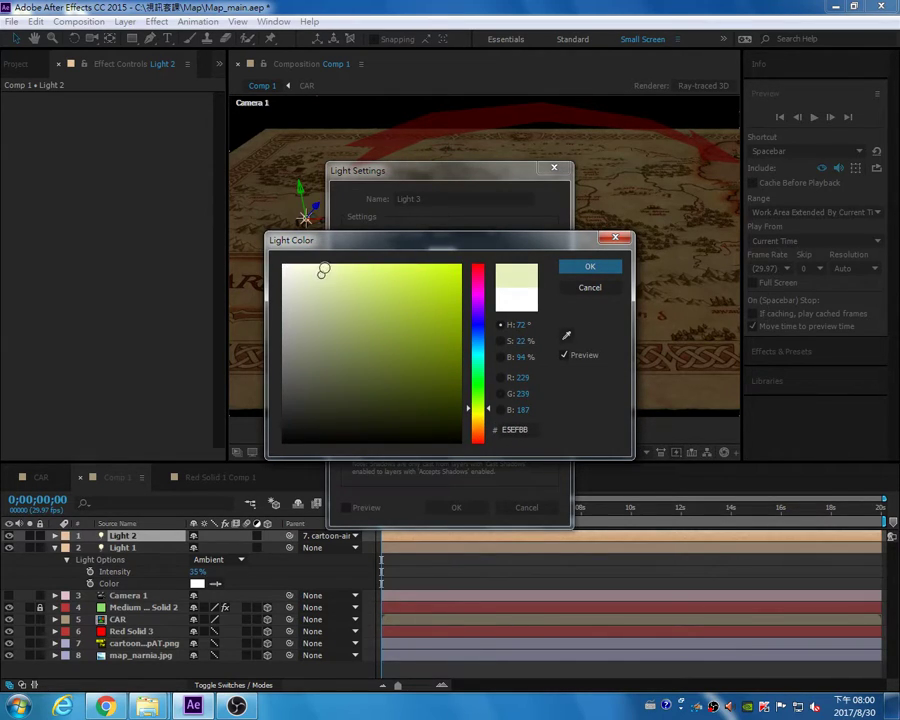
left_click(608, 266)
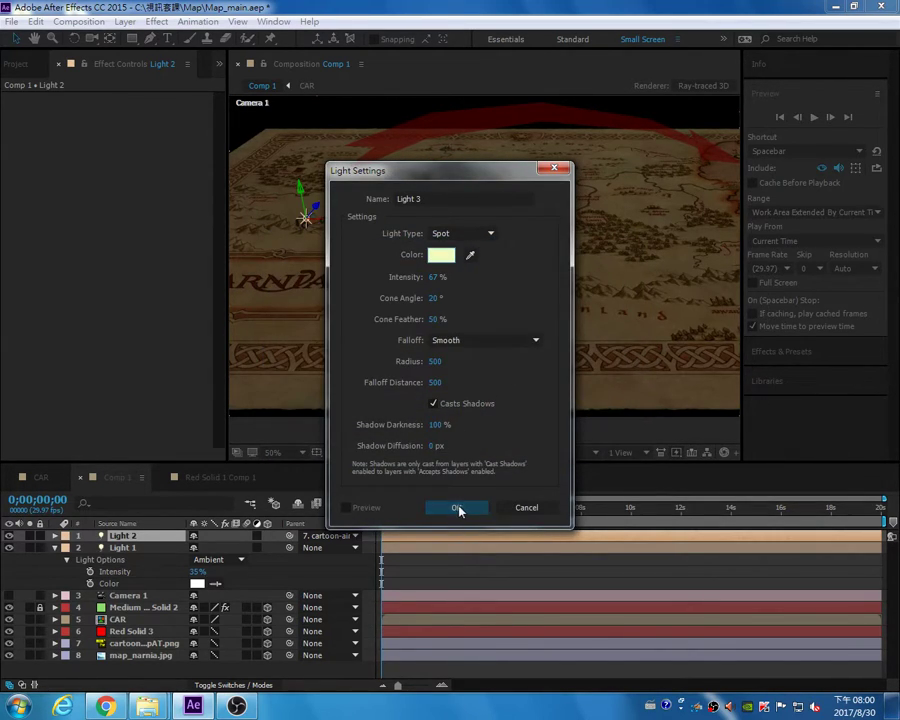
left_click(457, 507)
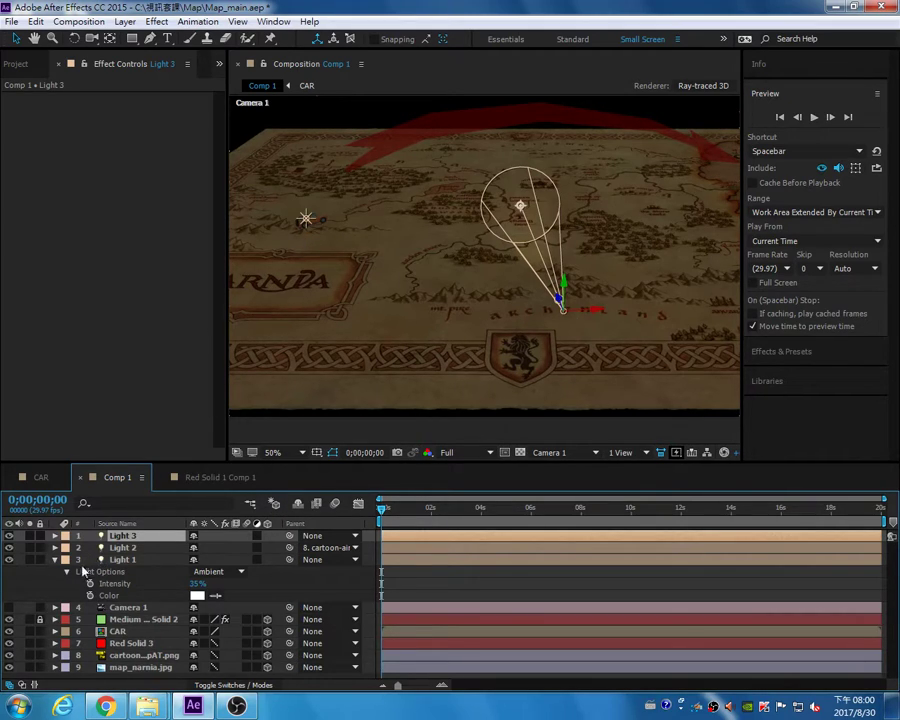
- Reveal the CAR layer's Position keyframes and change Light 3's type to Point
left_click(55, 536)
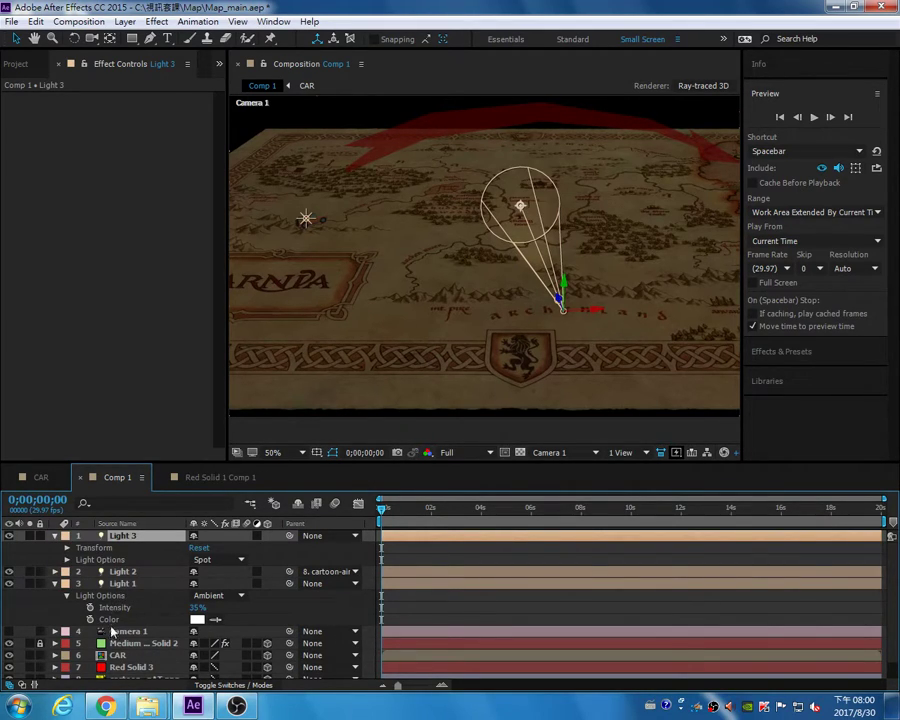
left_click(120, 656)
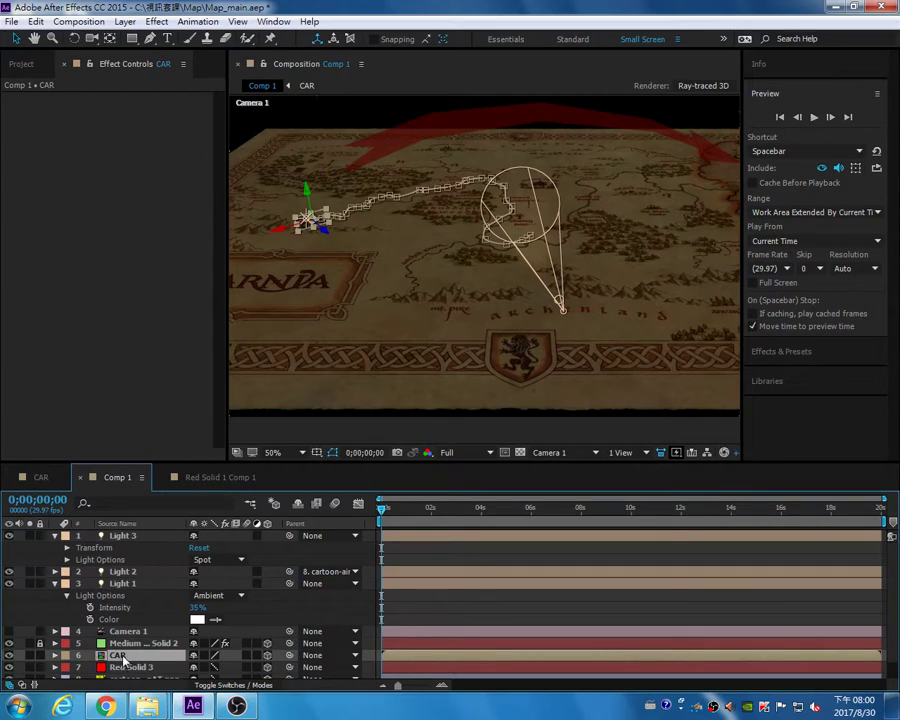
key("p")
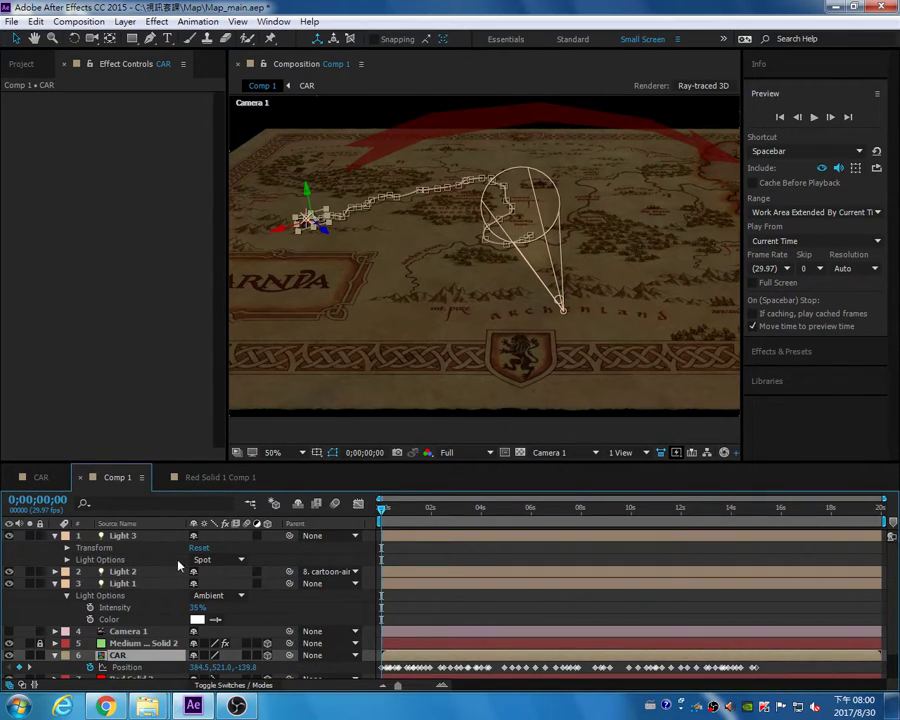
left_click(218, 560)
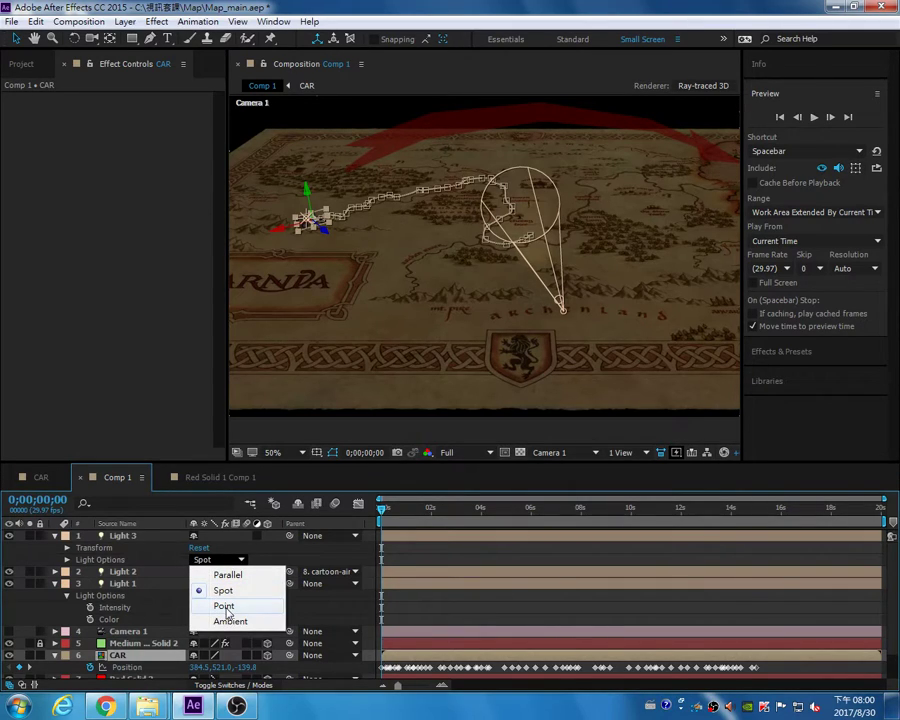
left_click(225, 607)
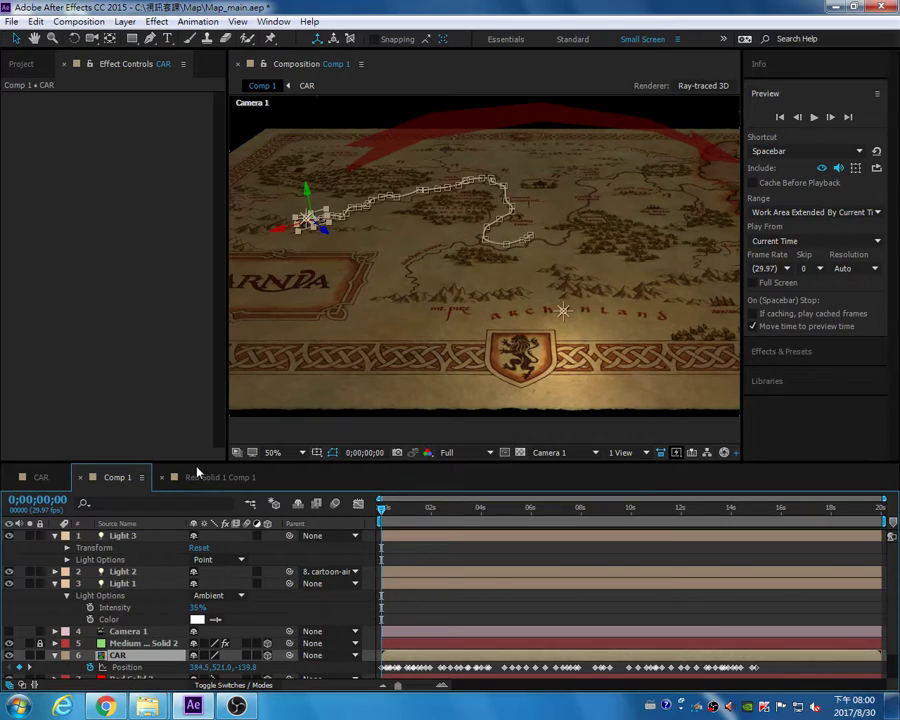
- Copy all of the CAR layer's Position keyframes and paste them into Light 3's Position property
left_click_drag(197, 458, 197, 356)
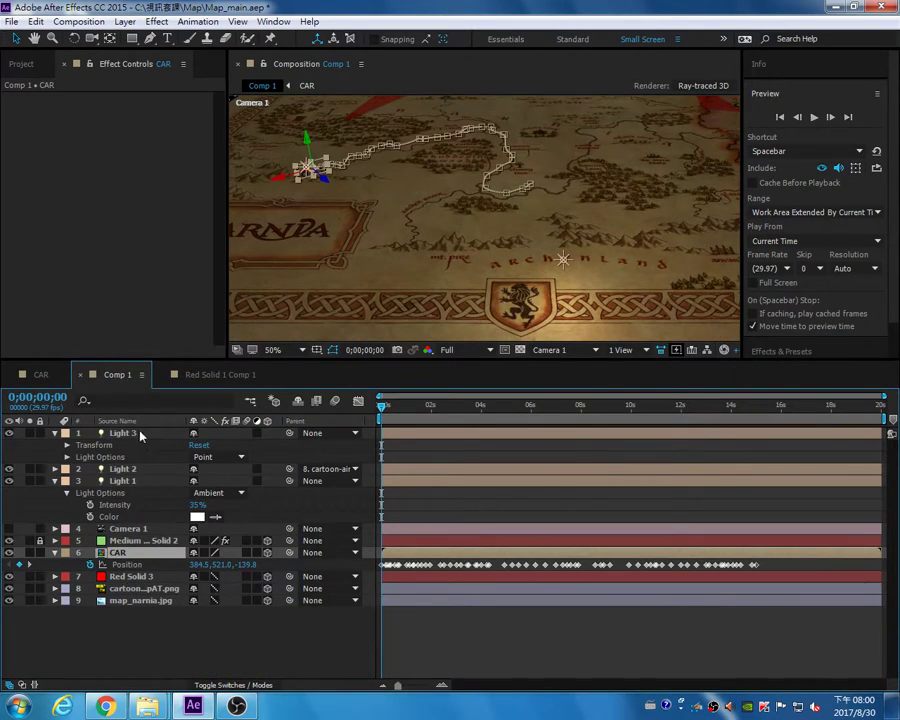
left_click(92, 455)
left_click(214, 492)
left_click(215, 504)
left_click(205, 492)
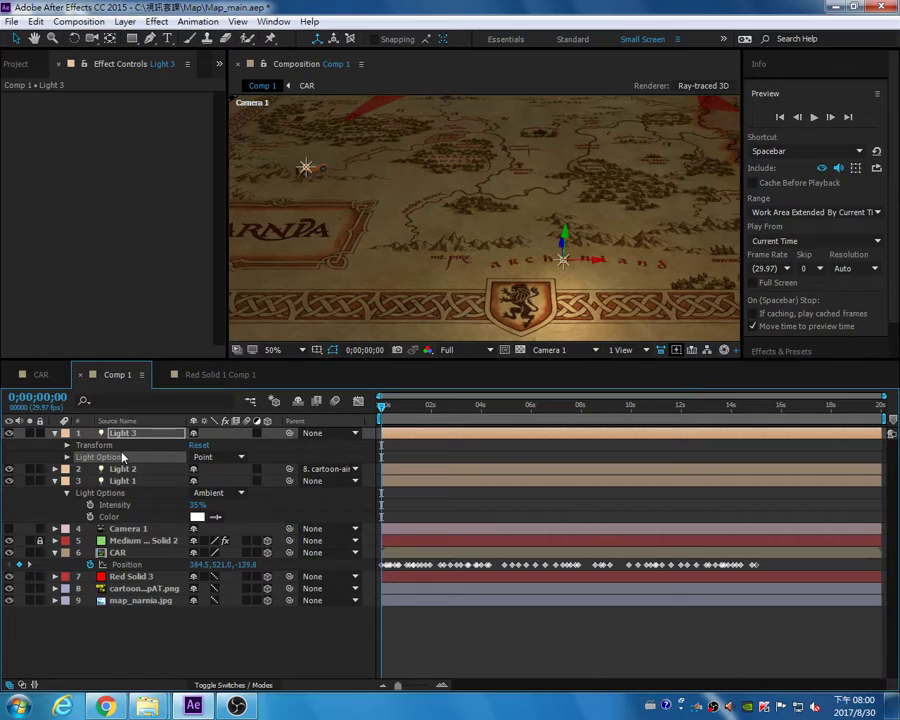
key("p")
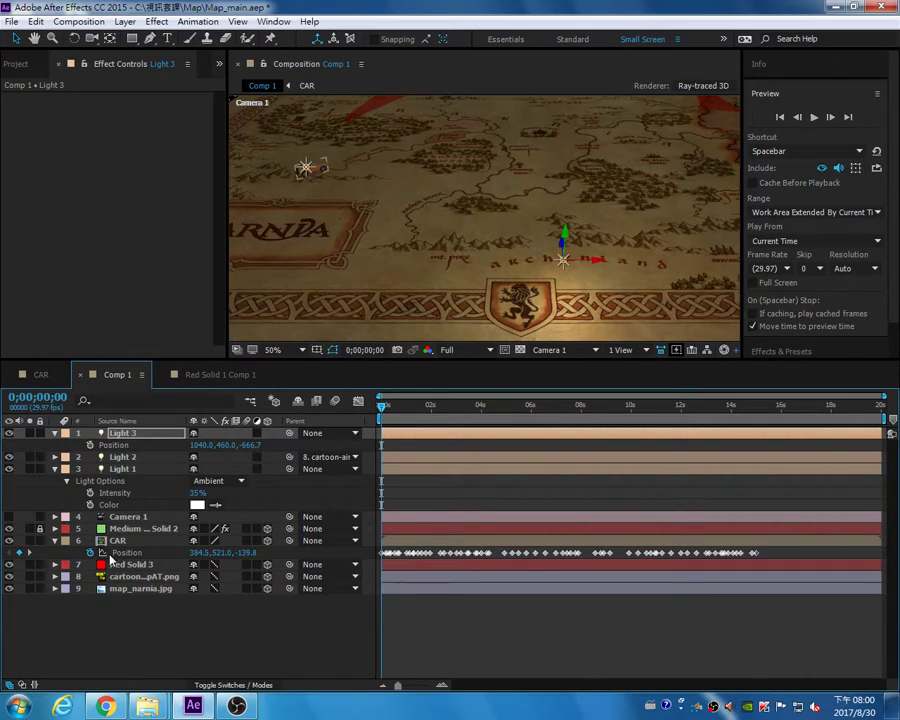
left_click(137, 540)
left_click(35, 21)
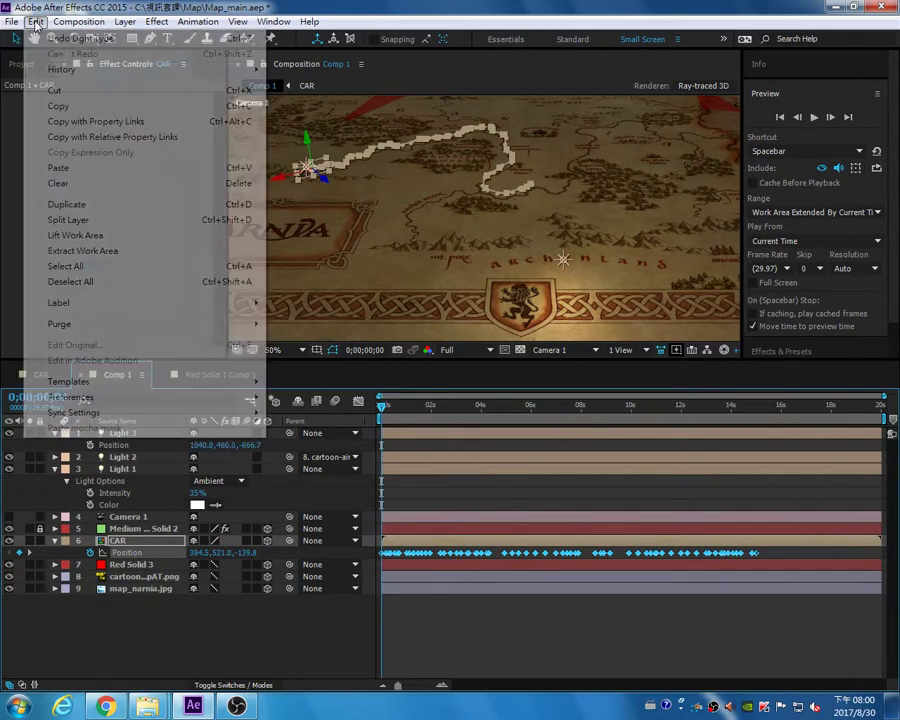
left_click(60, 102)
left_click(107, 443)
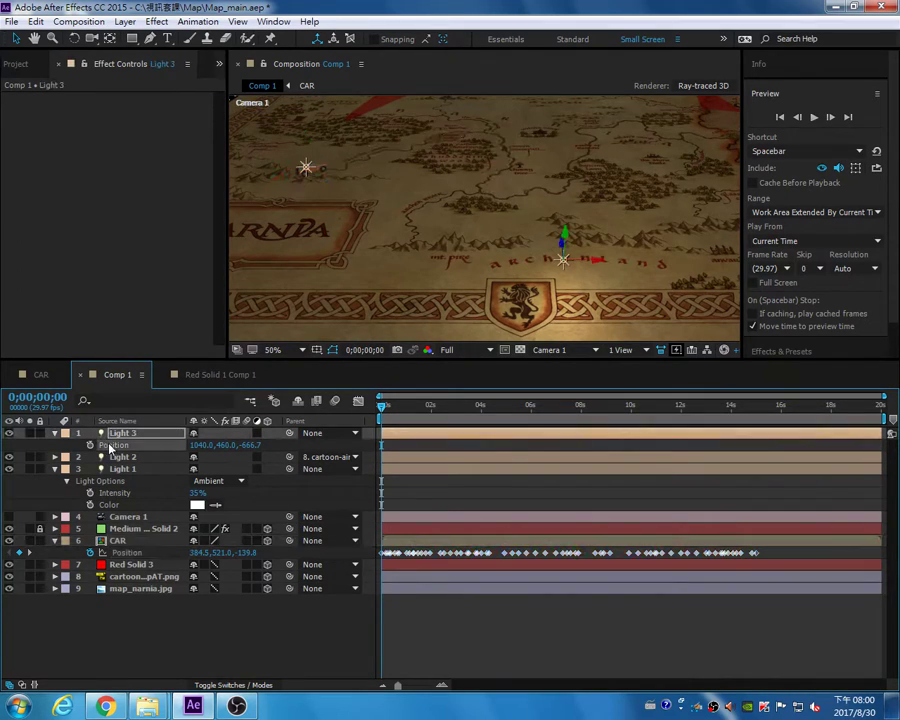
left_click(35, 21)
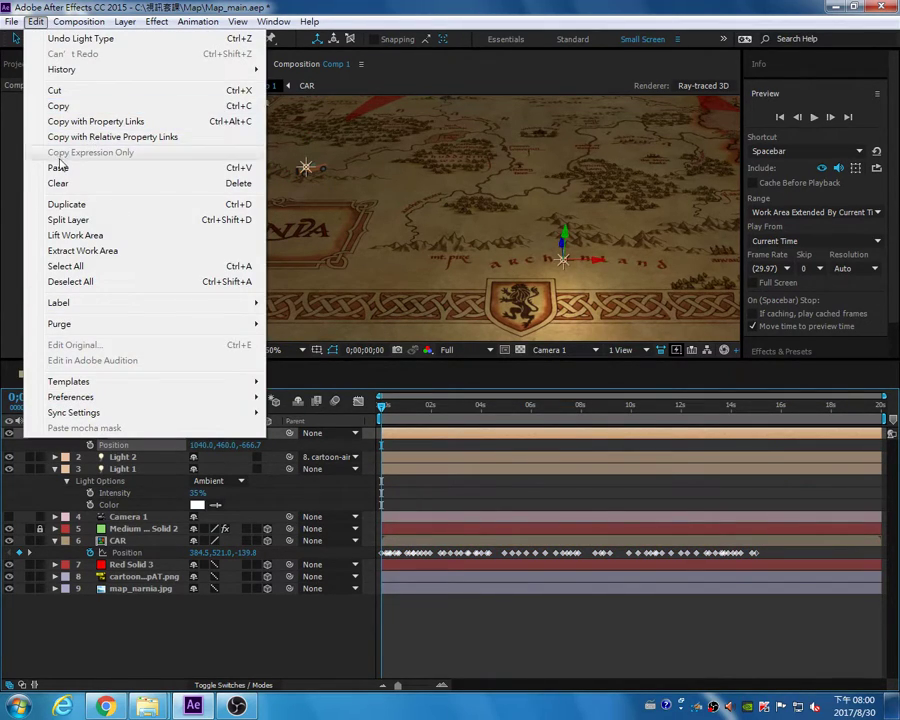
left_click(58, 168)
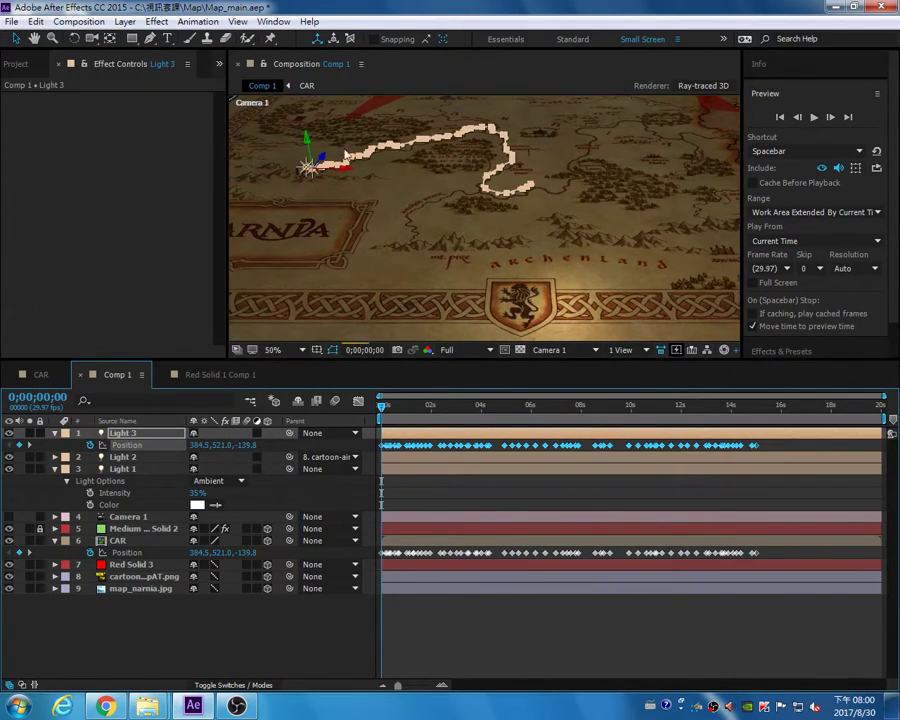
- Remove Light 3's Position keyframes and parent the light to the CAR layer
left_click(90, 444)
left_click(313, 438)
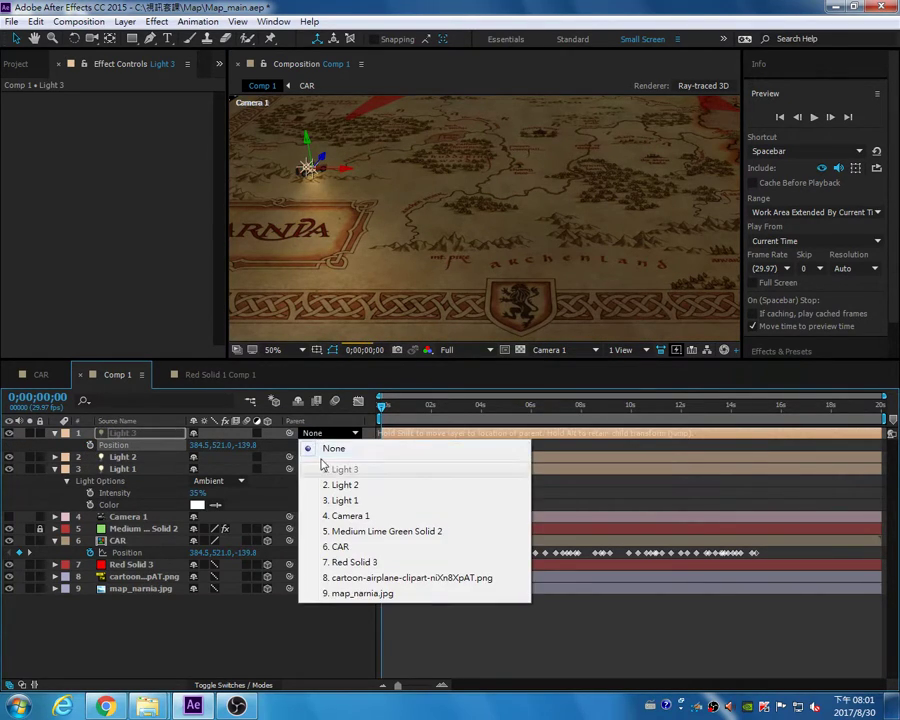
left_click(350, 545)
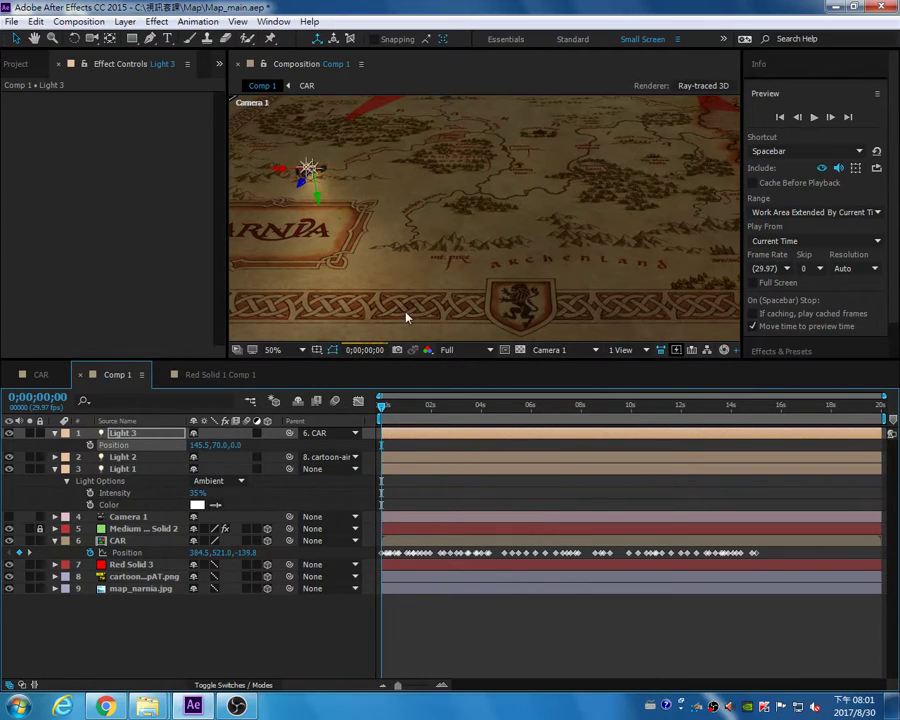
- Show the composition in Custom View 1 and zoom to 400% on the car
left_click(566, 350)
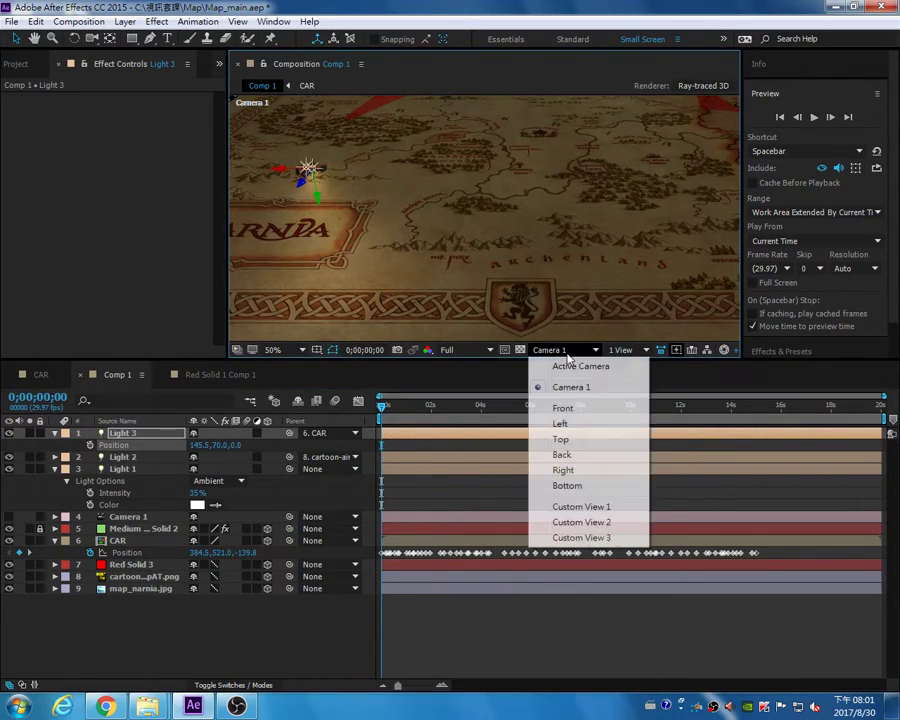
left_click(584, 506)
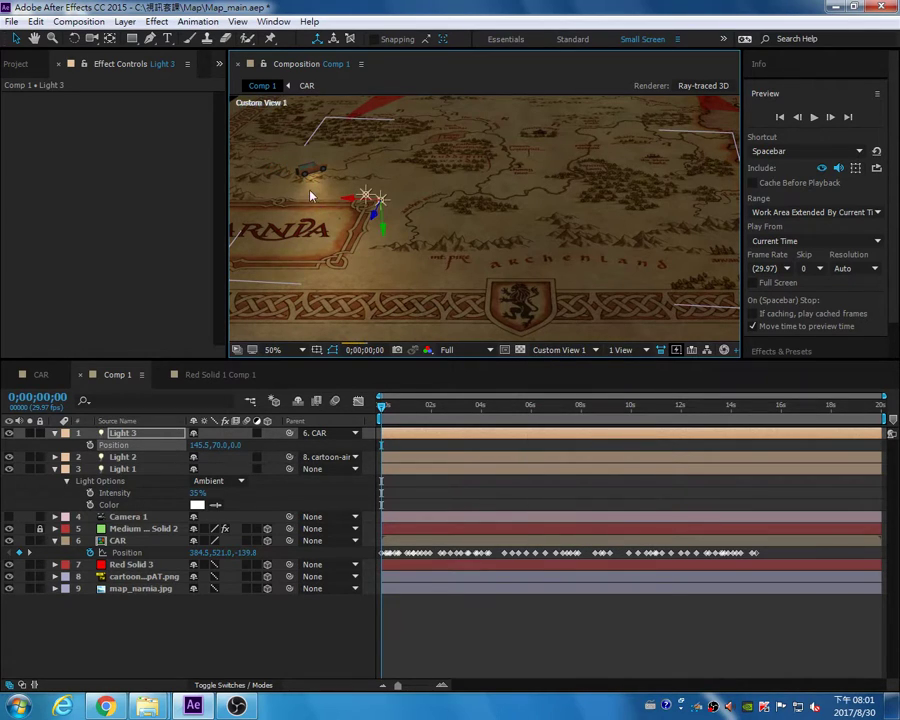
key("space")
left_click_drag(366, 227, 370, 229)
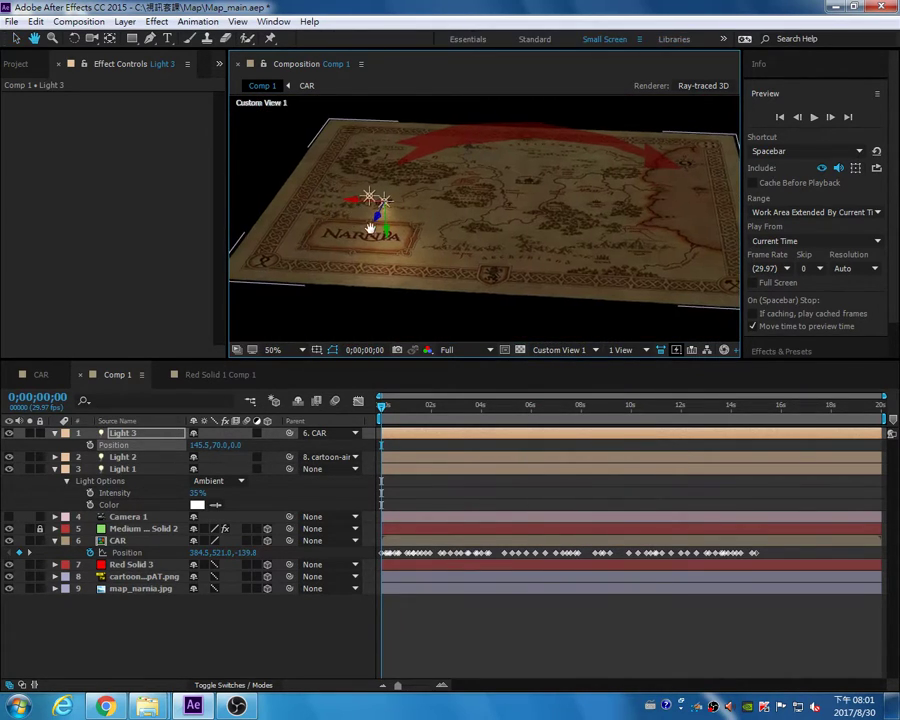
scroll(400, 250, "up", 6)
key("space")
left_click_drag(432, 278, 493, 171)
left_click_drag(466, 257, 488, 237)
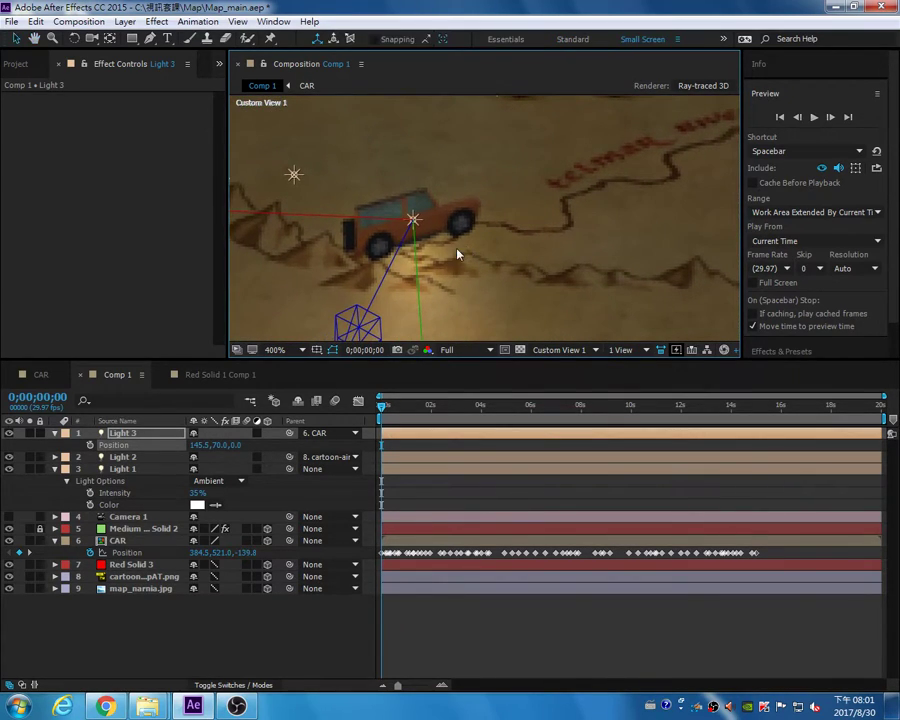
- Change Light 3's light type to Spot and undo the stray move of Light 2 in the view
left_click(56, 434)
left_click(56, 434)
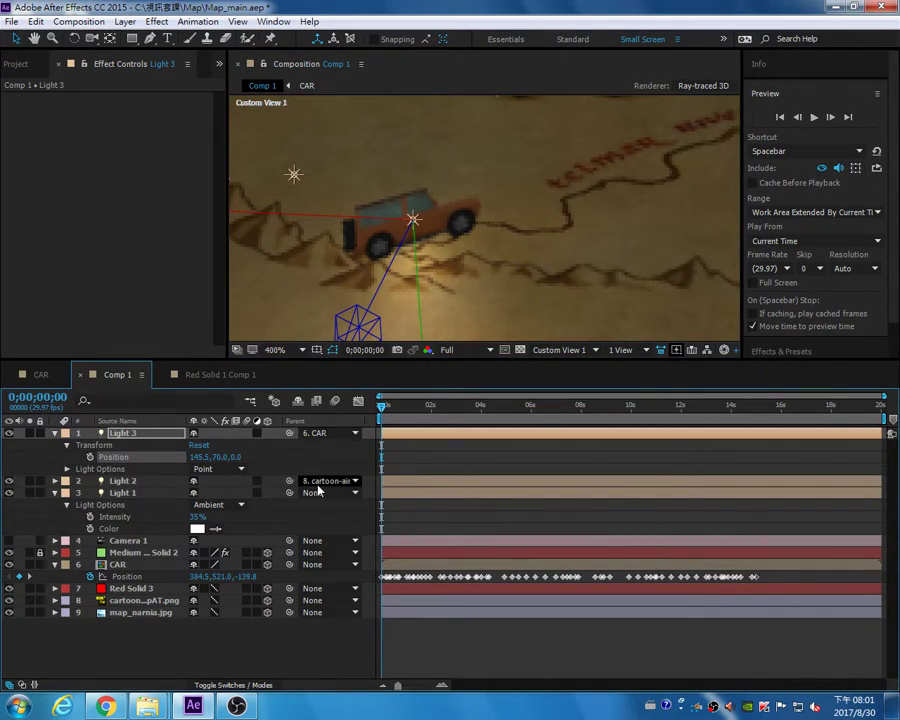
left_click(236, 469)
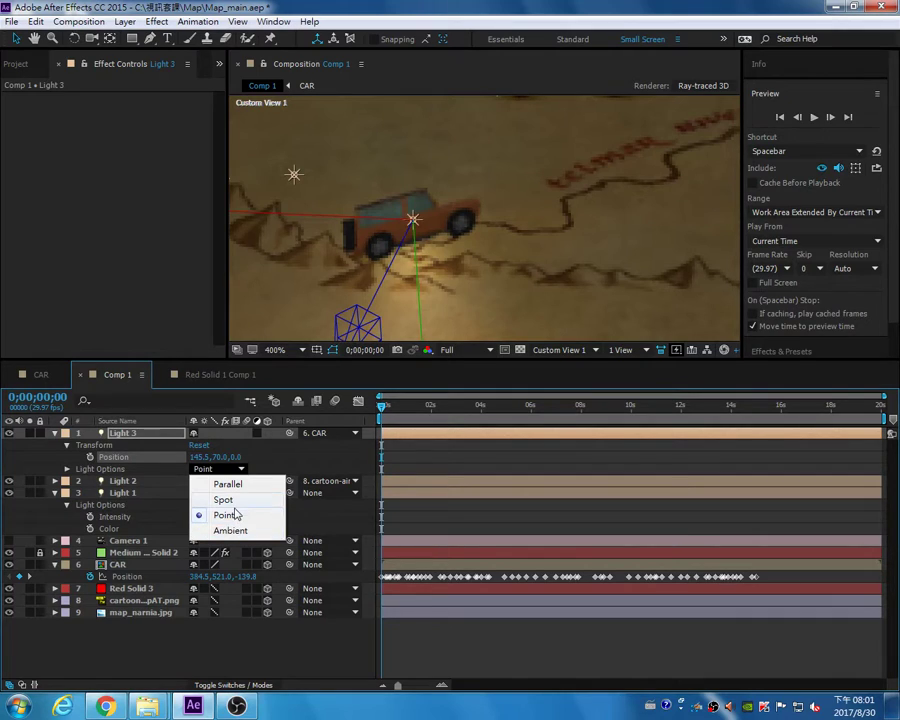
left_click(223, 499)
left_click_drag(233, 204, 380, 241)
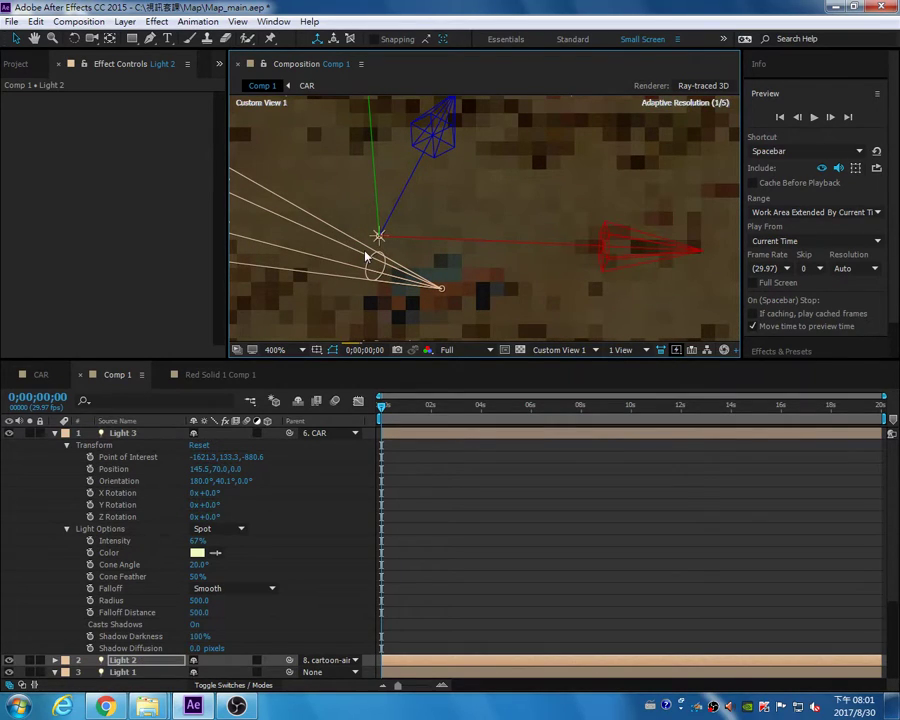
key("ctrl+z")
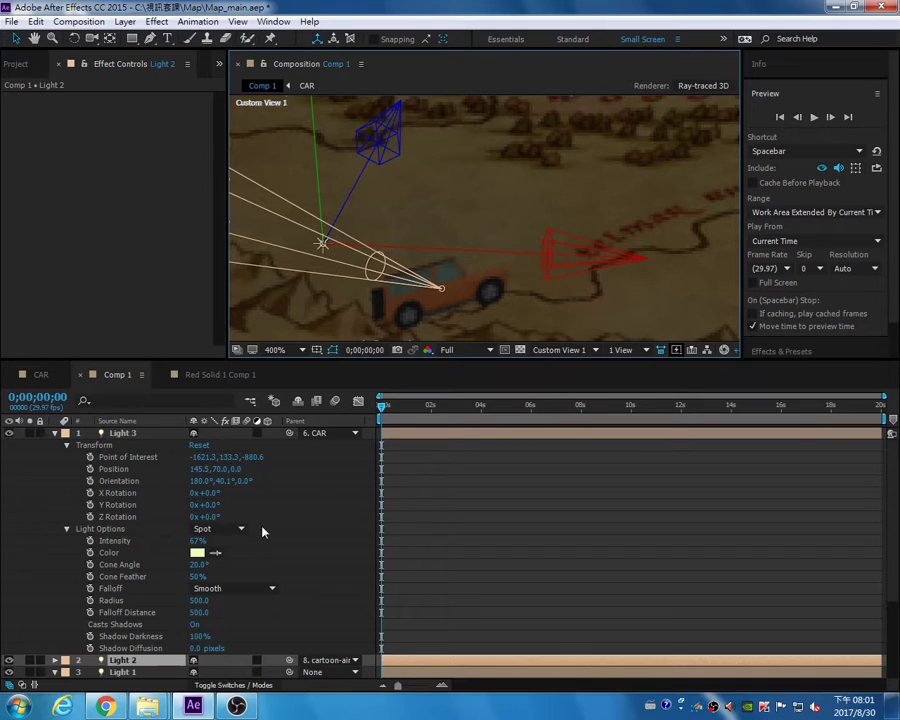
- Set Light 3's Point of Interest to 145, 70, 0 and shift it to about 197.6, 67.6, -40.1
left_click(144, 457)
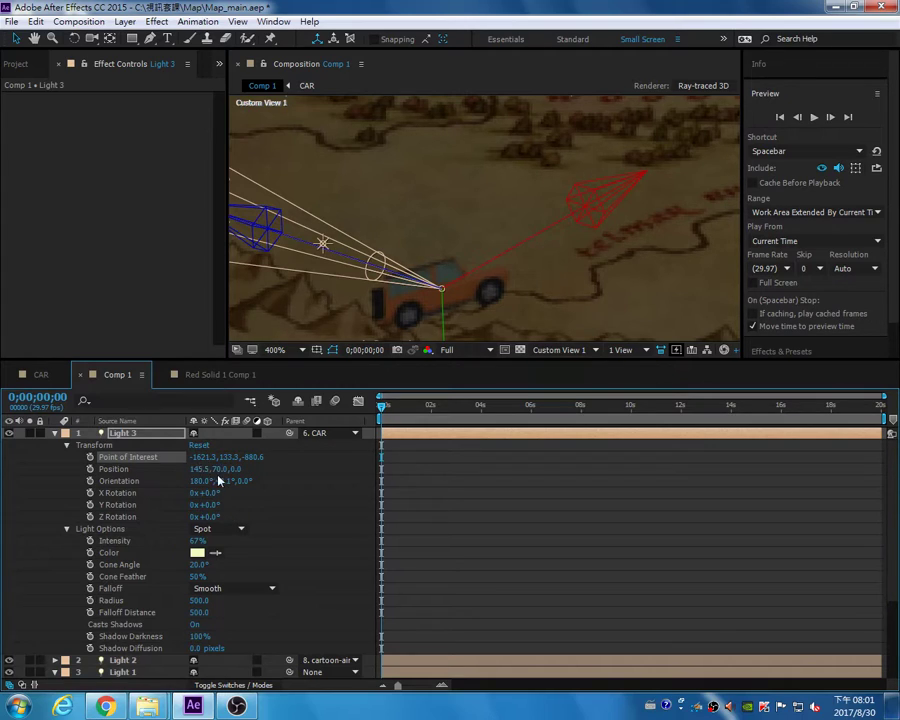
left_click(208, 457)
type("145")
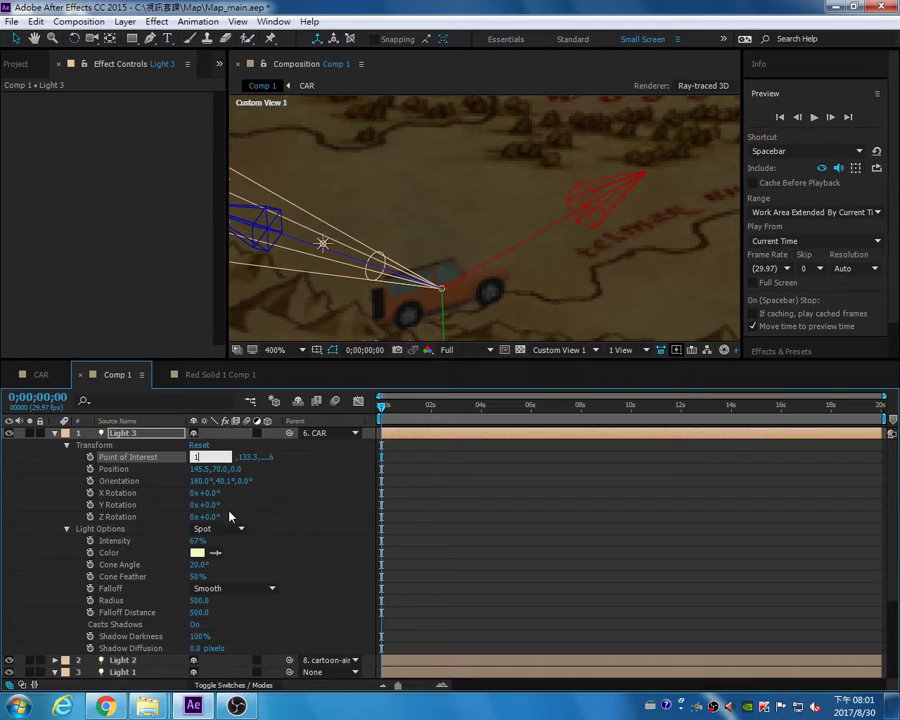
key("Return")
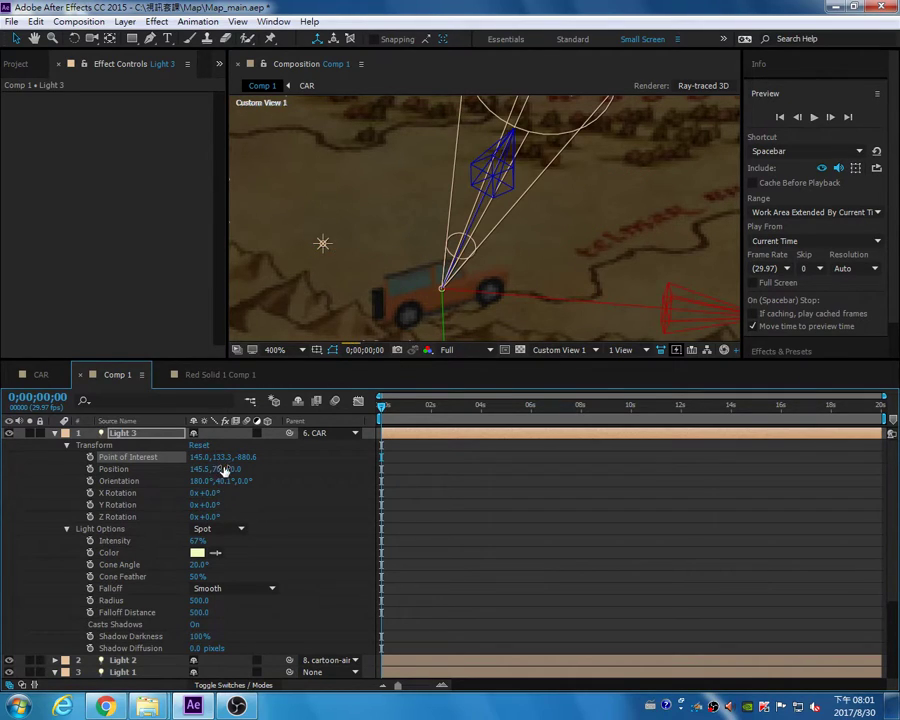
left_click(220, 457)
type("70")
key("Tab")
type("0")
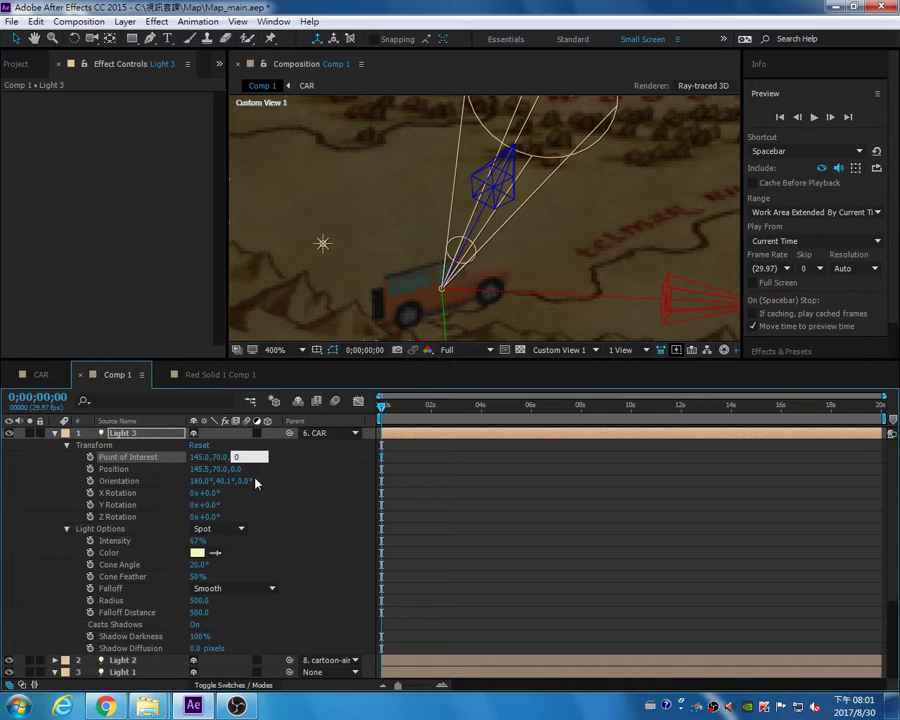
key("Return")
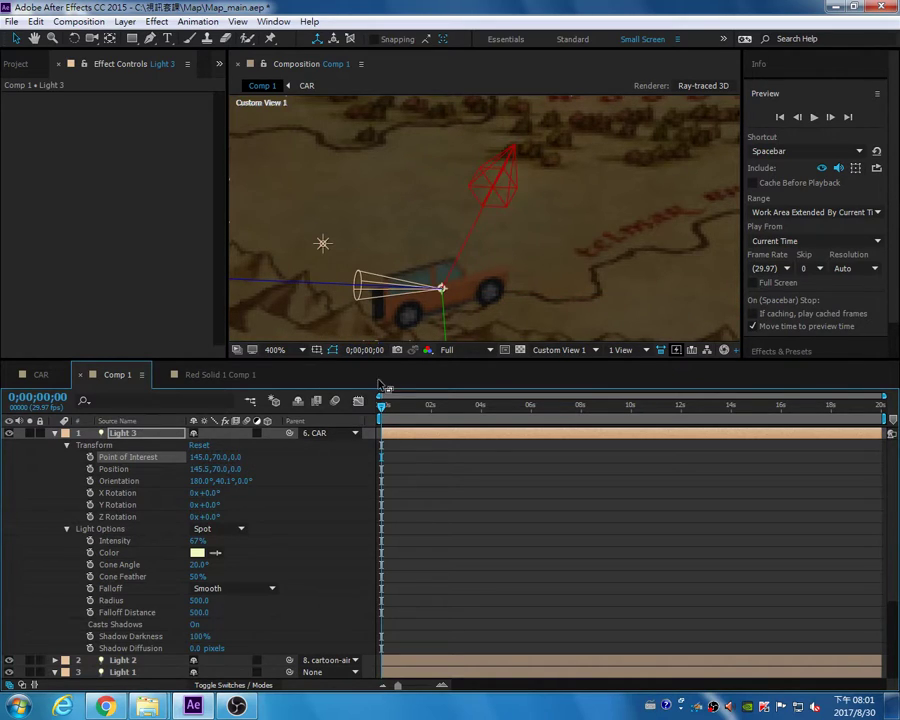
left_click_drag(205, 457, 302, 458)
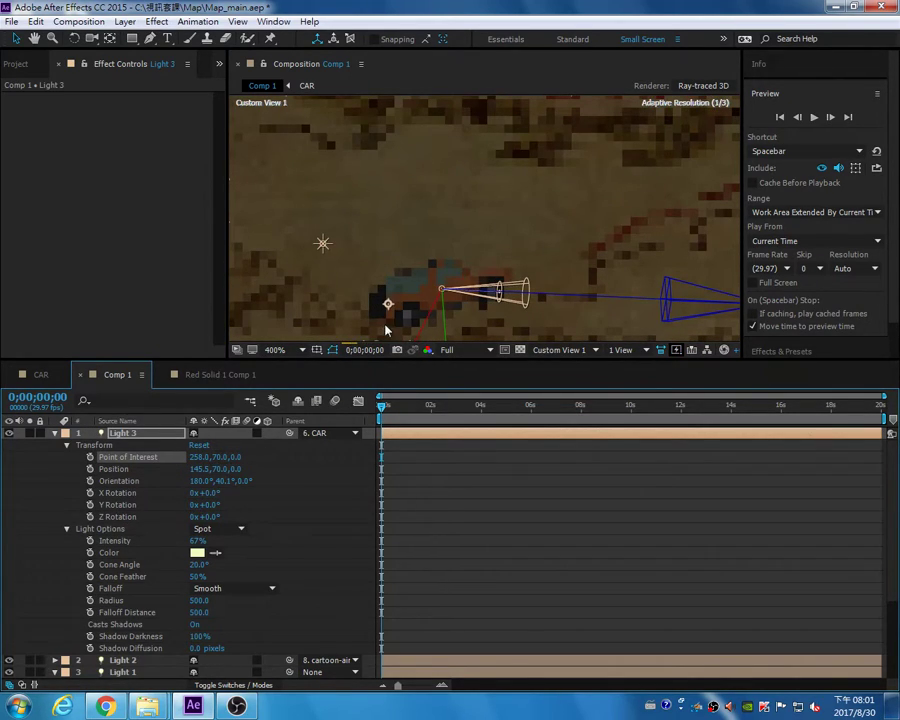
left_click_drag(386, 306, 426, 303)
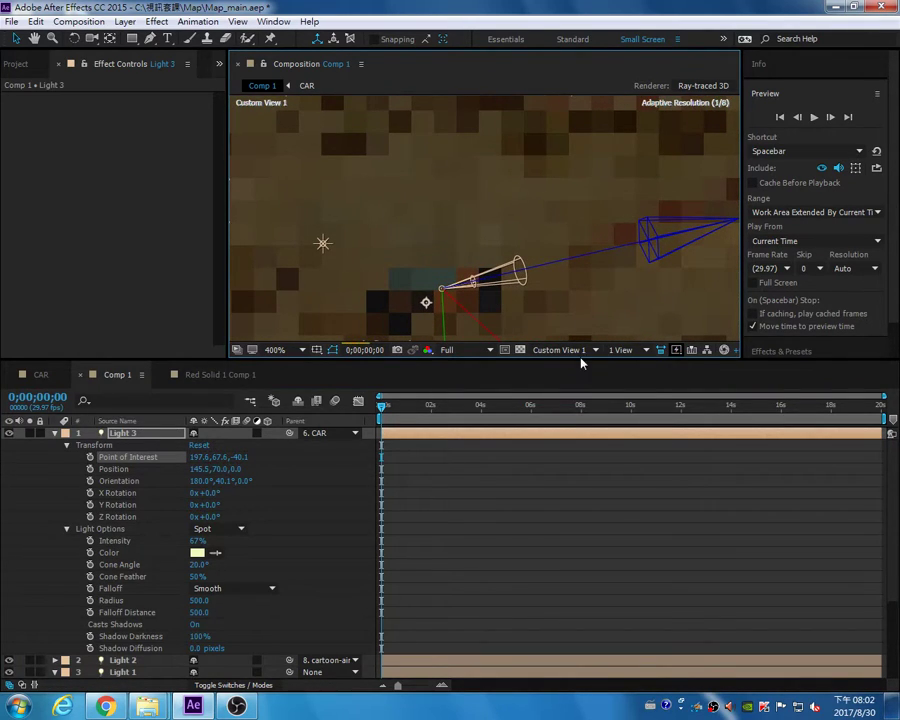
- Examine the direction of Light 3's cone and its point of interest from the Top view
left_click(579, 350)
left_click(585, 440)
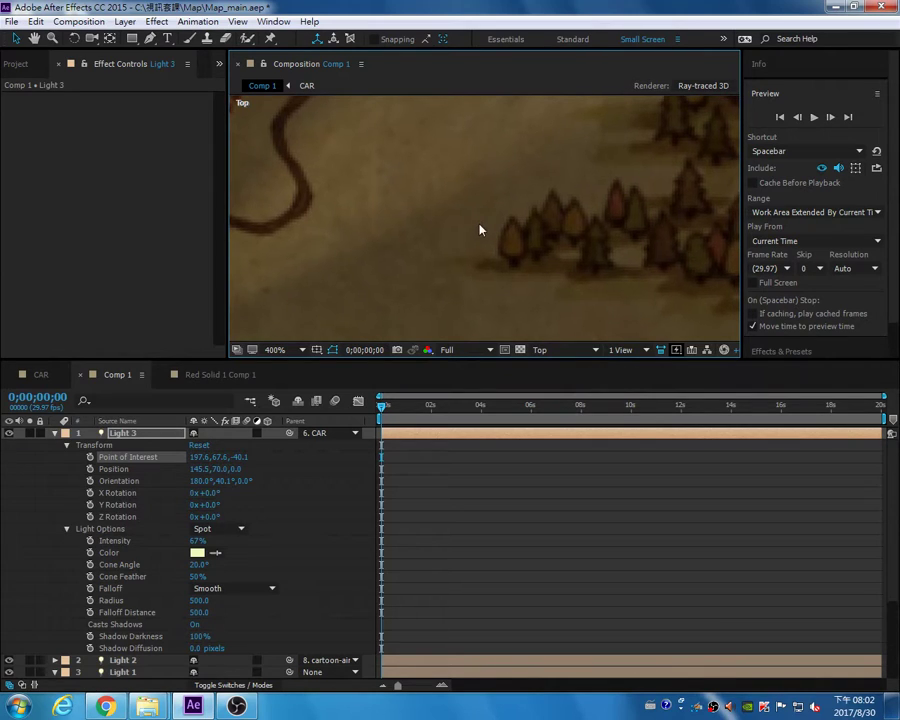
scroll(450, 228, "down", 6)
scroll(460, 226, "up", 5)
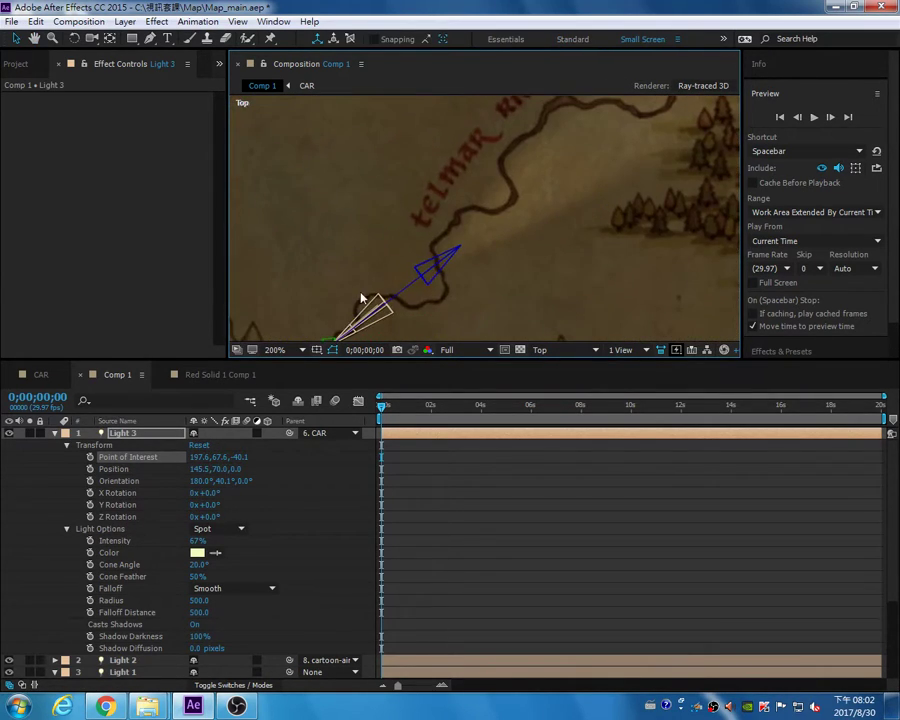
left_click_drag(477, 248, 596, 153)
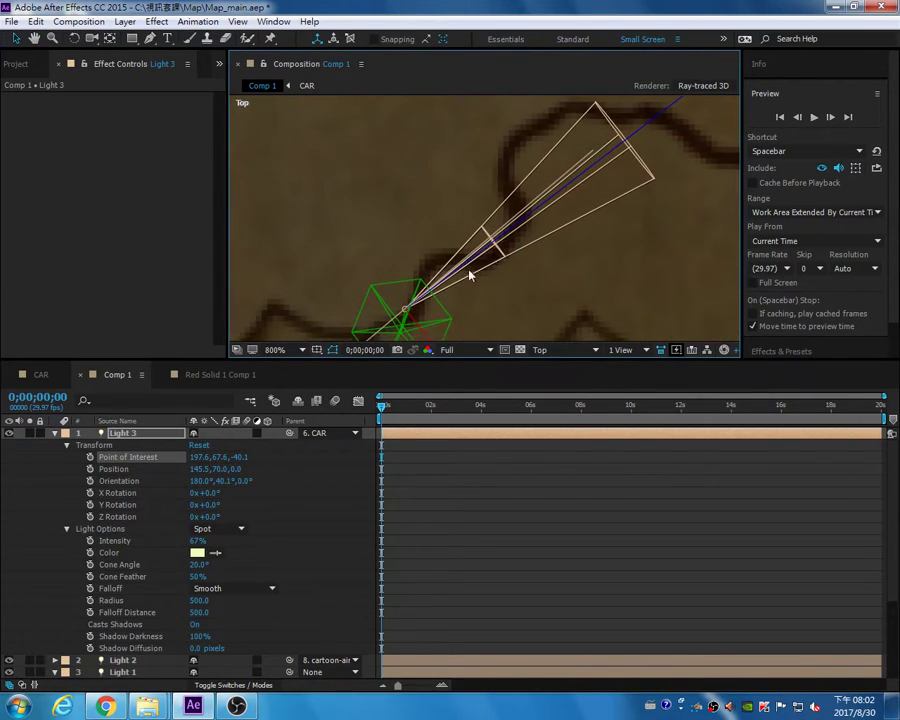
left_click_drag(448, 280, 464, 221)
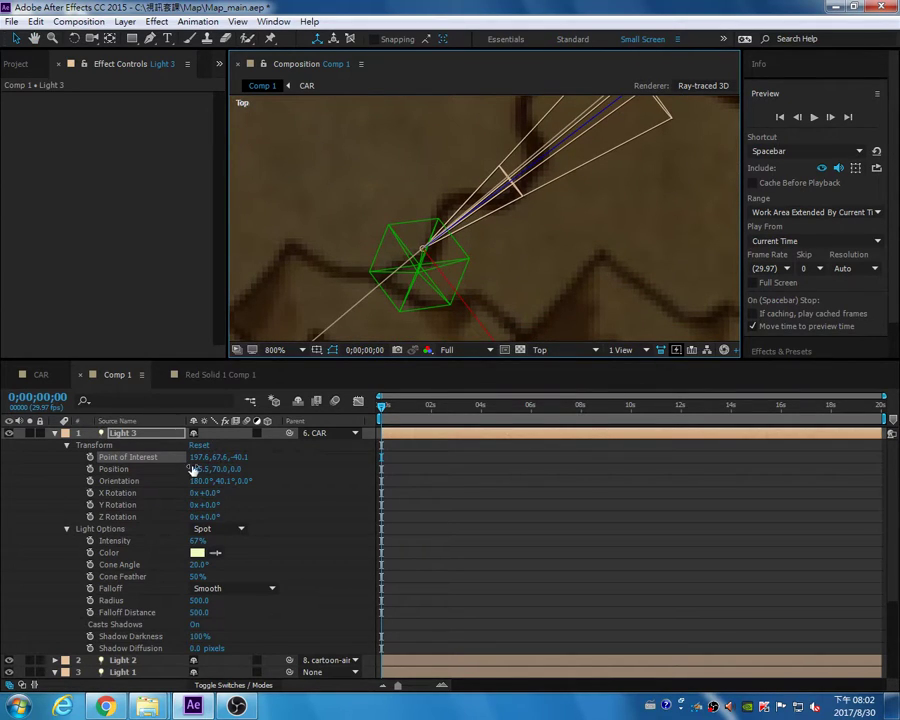
left_click(122, 470)
left_click(128, 459)
left_click_drag(547, 176, 464, 326)
scroll(521, 262, "down", 1)
key("h")
key("v")
- Examine Light 3's cone against the car from the Front view
left_click(558, 350)
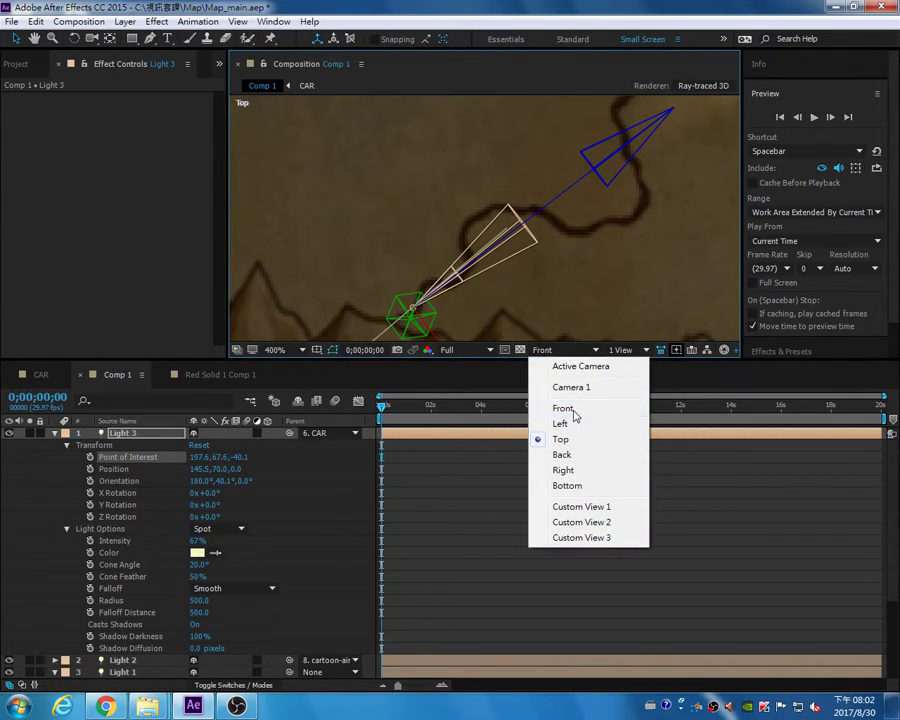
left_click(563, 408)
scroll(445, 225, "down", 6)
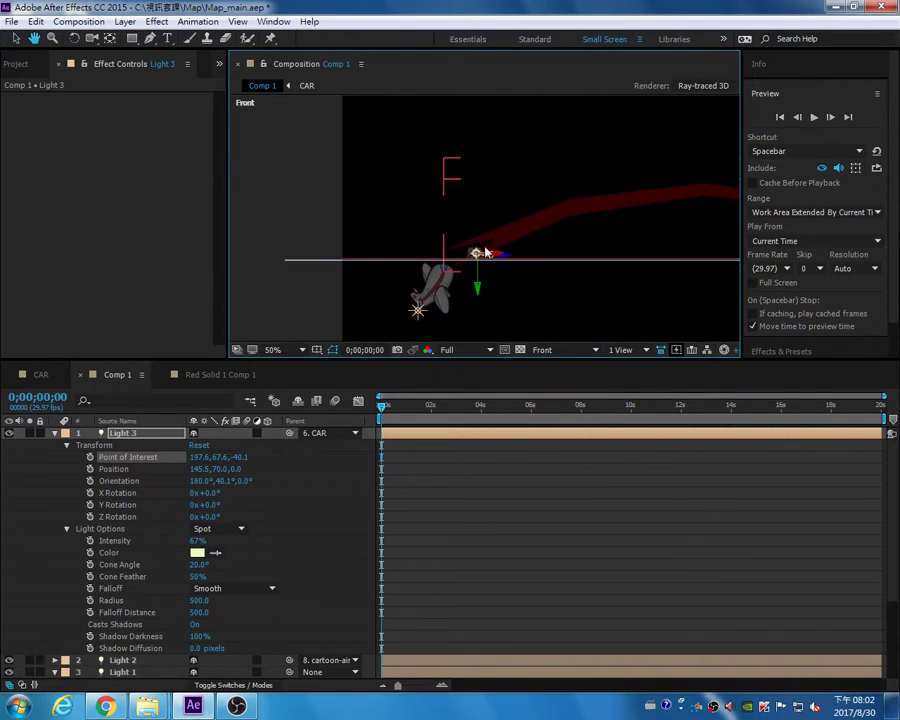
scroll(485, 252, "up", 6)
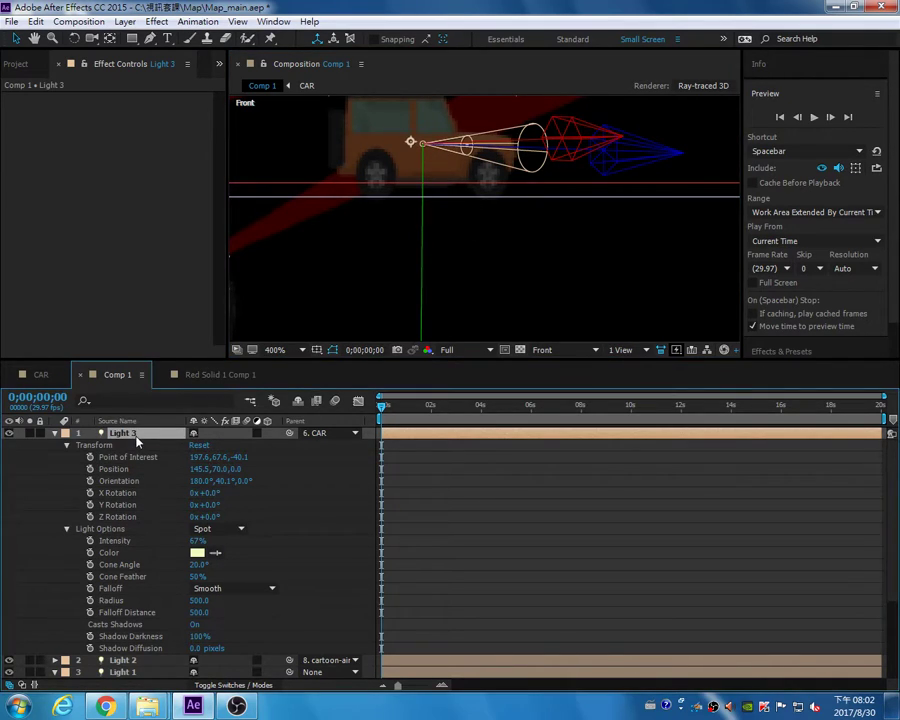
- Go to the end of the composition and replace Light 3 with a newly created Point light
key("End")
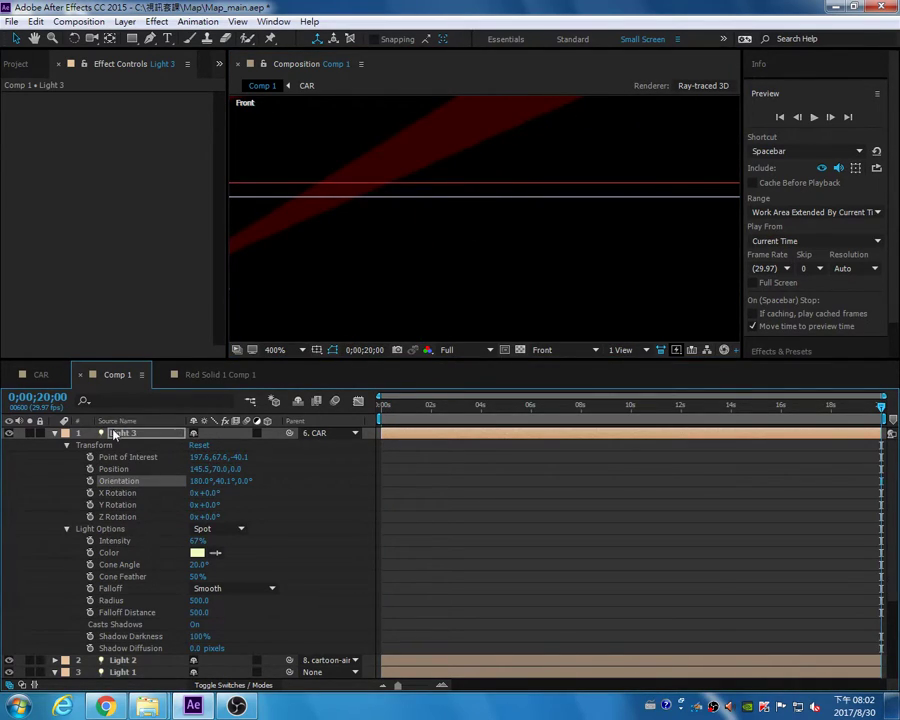
key("Delete")
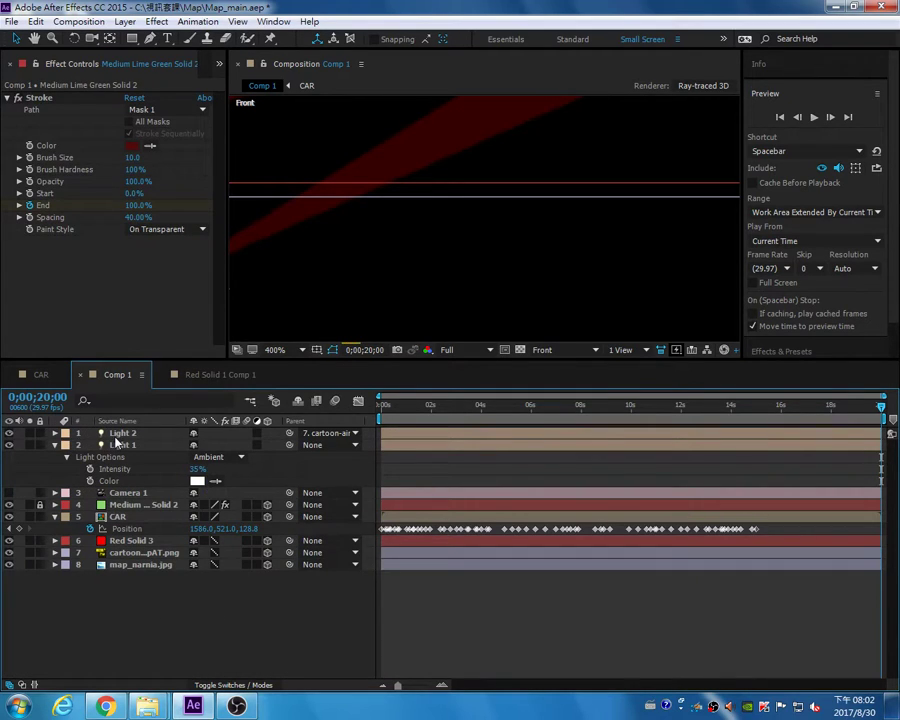
left_click(135, 435)
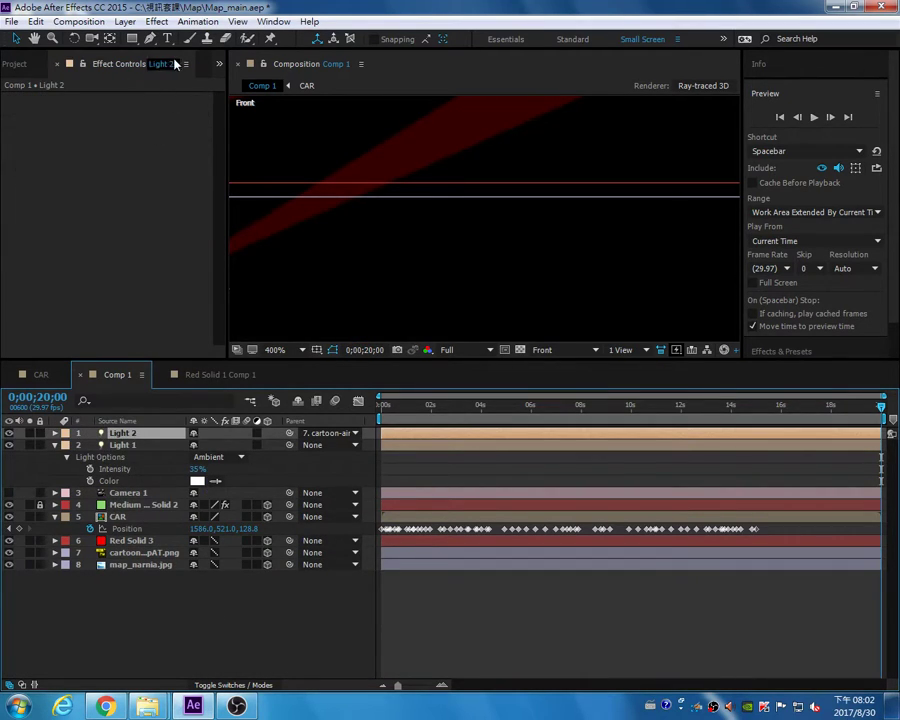
left_click(125, 21)
mouse_move(152, 42)
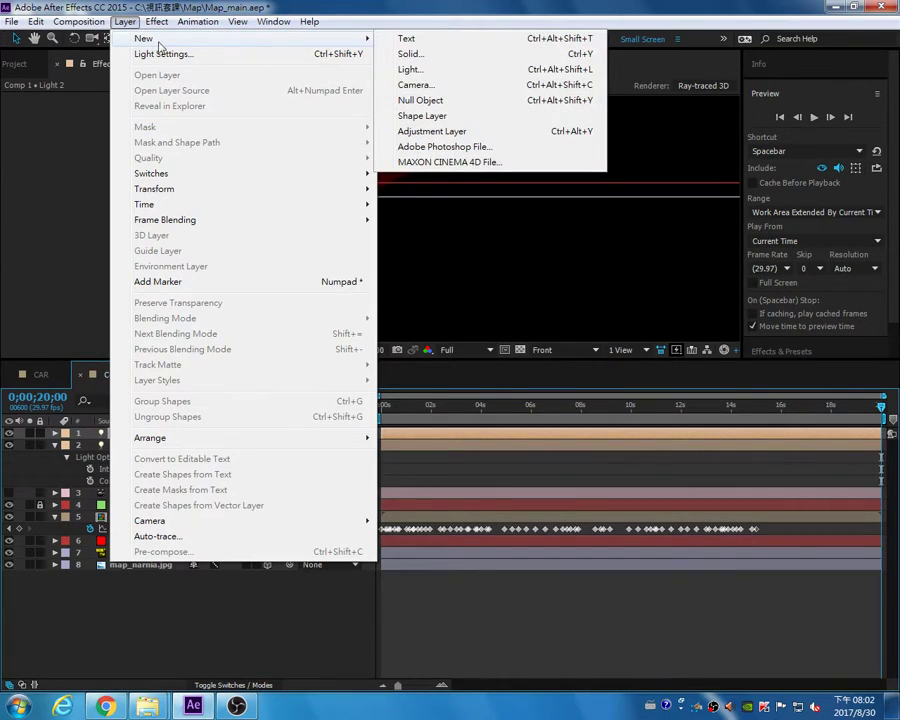
left_click(436, 71)
left_click(466, 237)
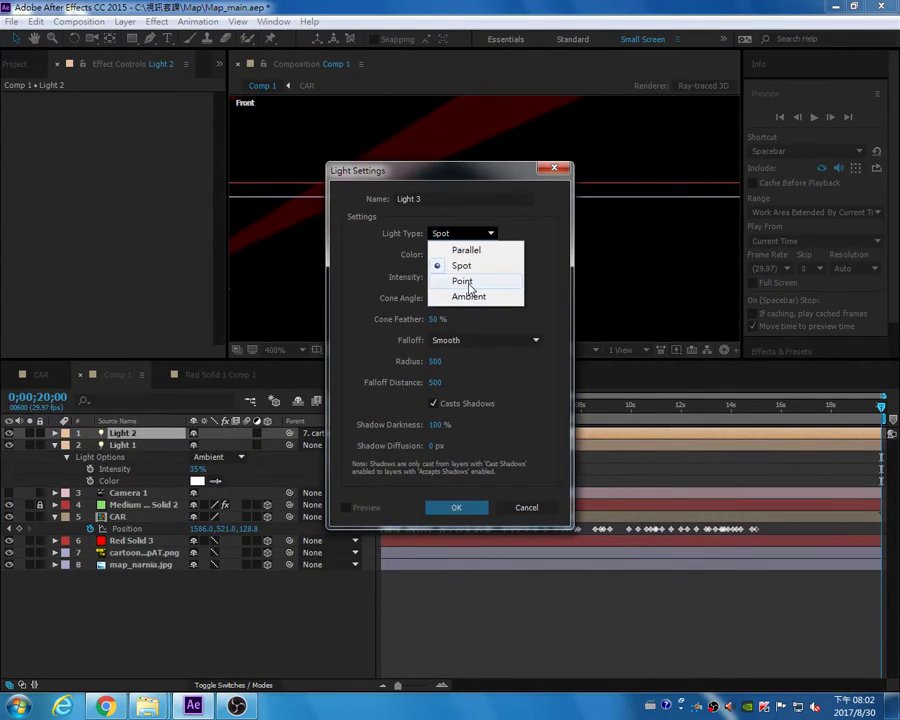
left_click(470, 282)
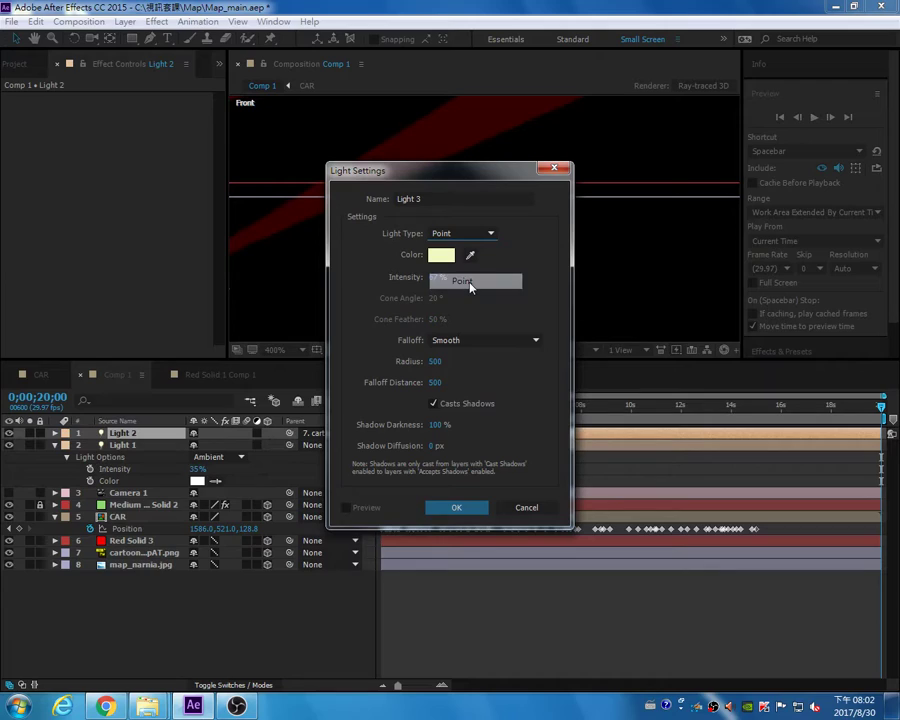
left_click(460, 509)
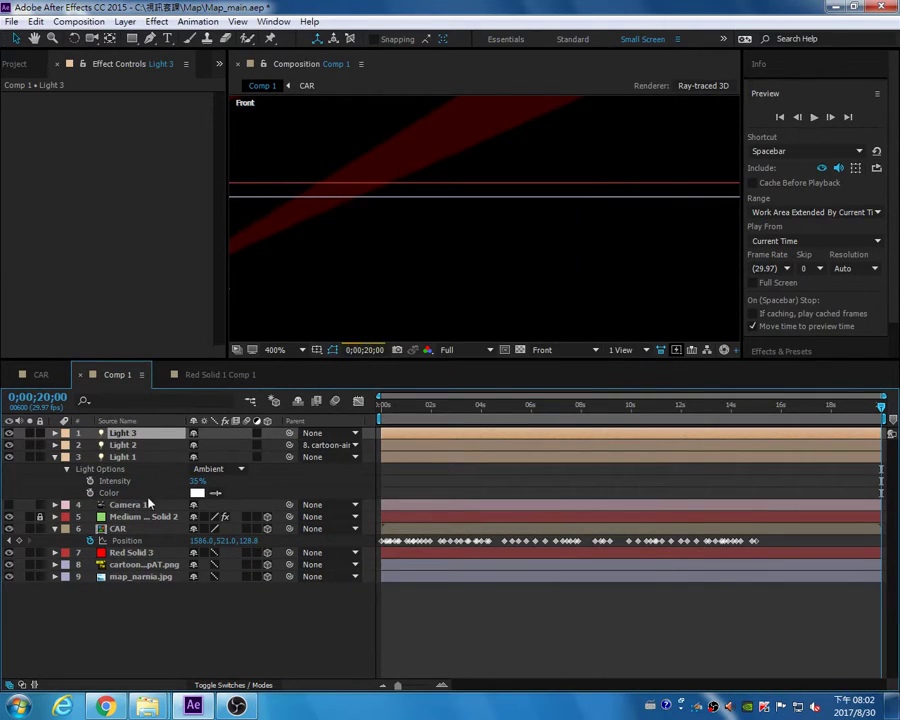
- Copy the CAR layer's Position keyframes to the new Light 3's Position and remove the pasted keyframes
left_click(118, 528)
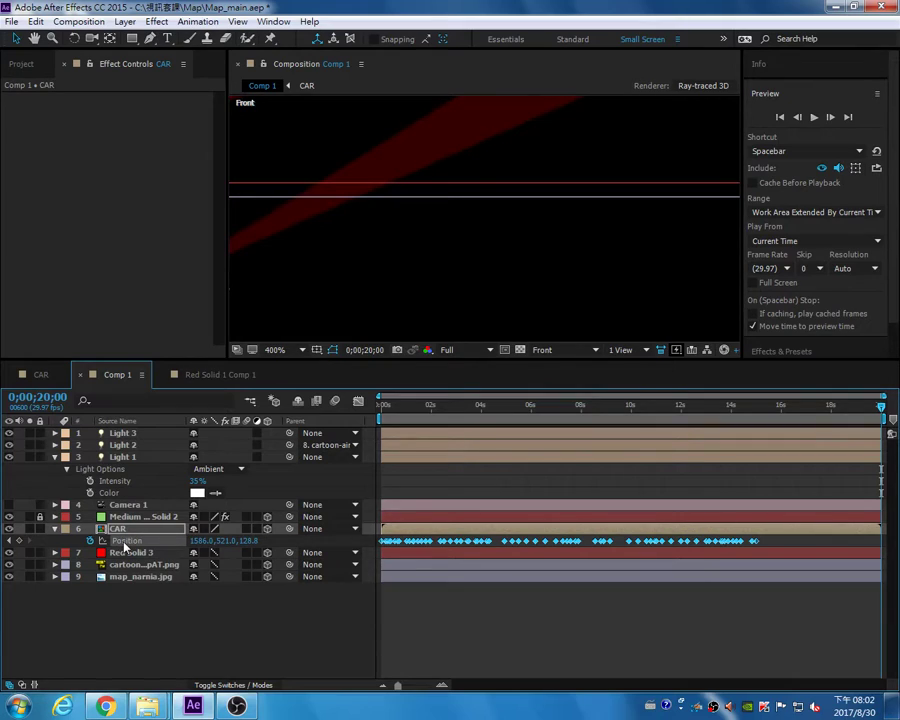
left_click(122, 433)
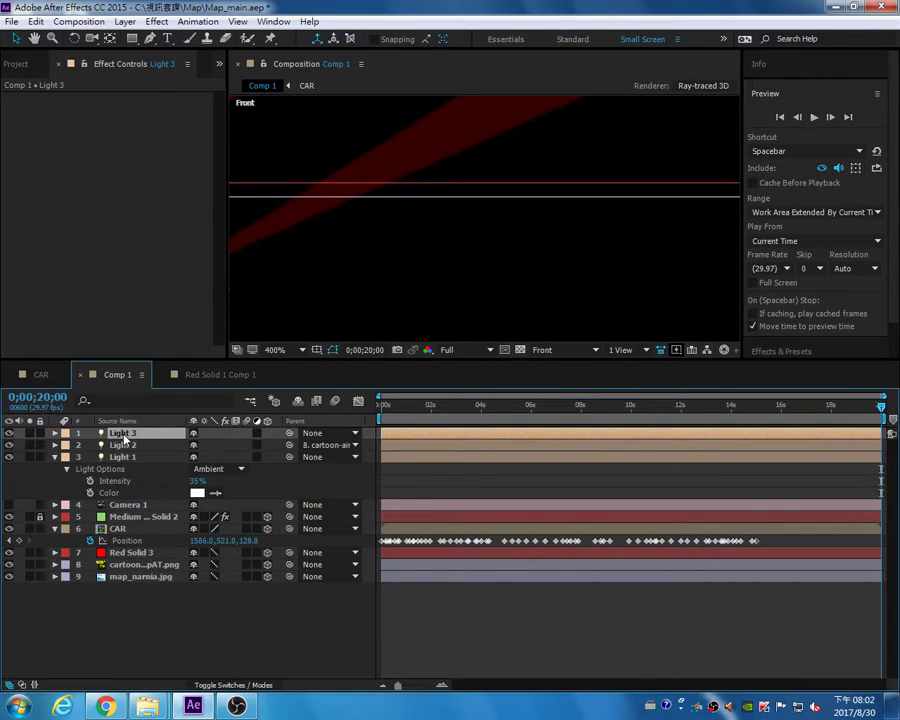
key("p")
key("ctrl+v")
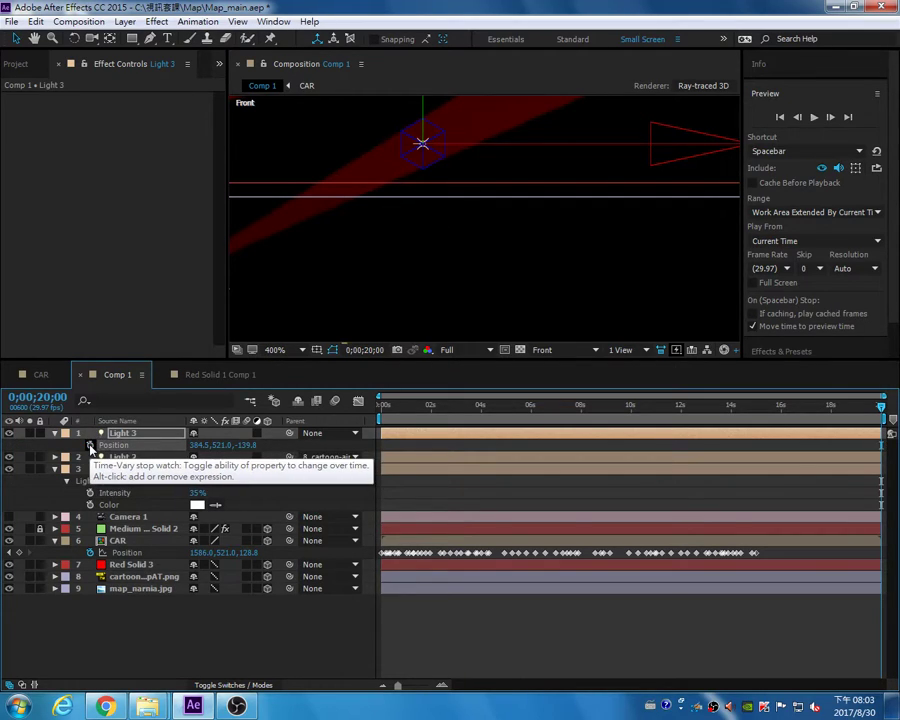
- Parent Light 3 to the CAR layer and change its light type to Spot
left_click(328, 438)
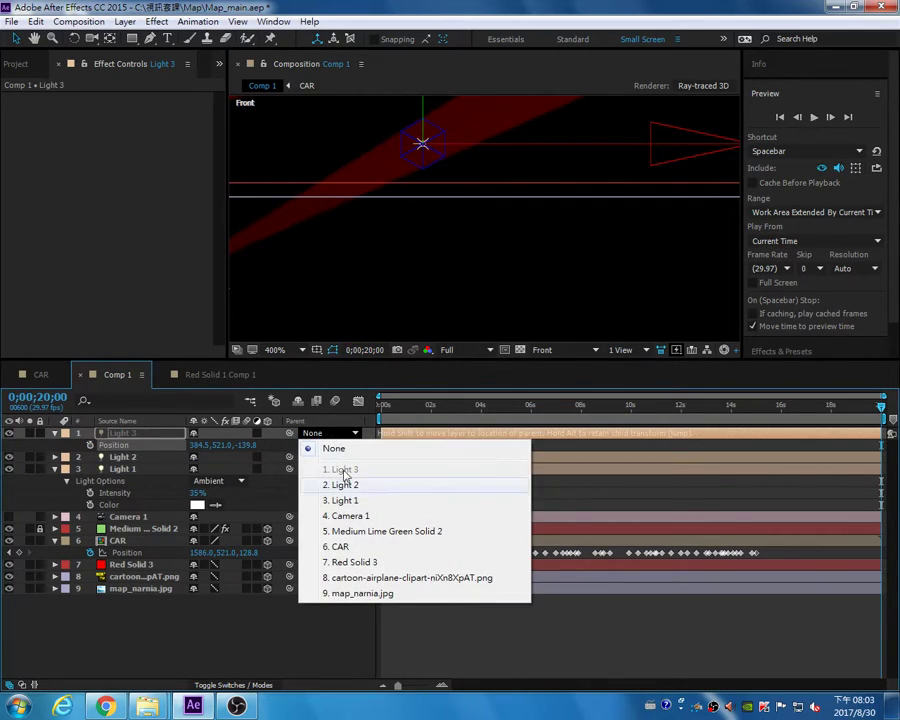
left_click(340, 546)
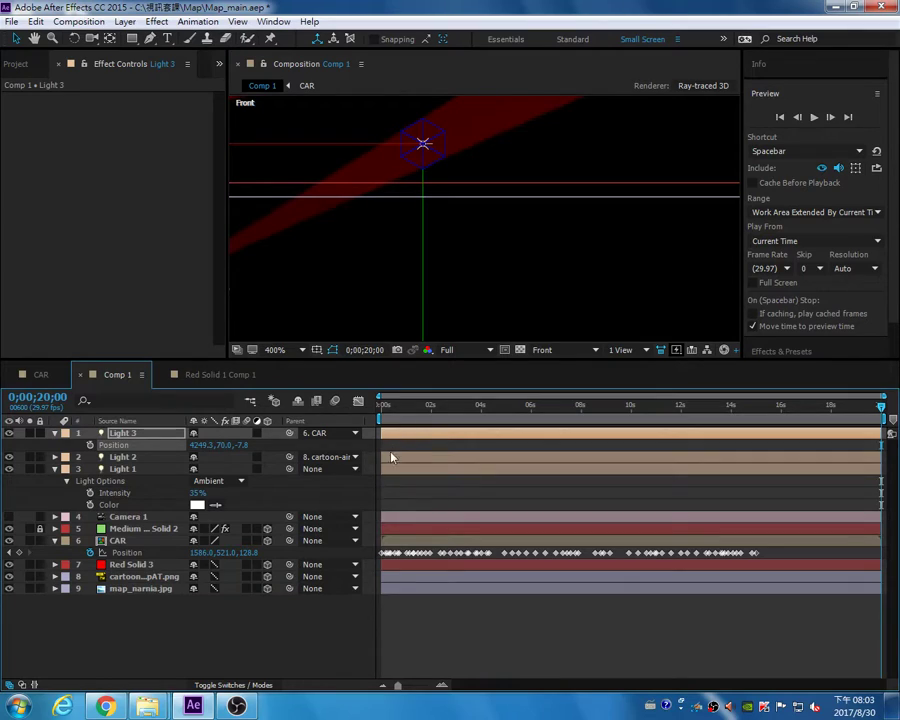
left_click(55, 433)
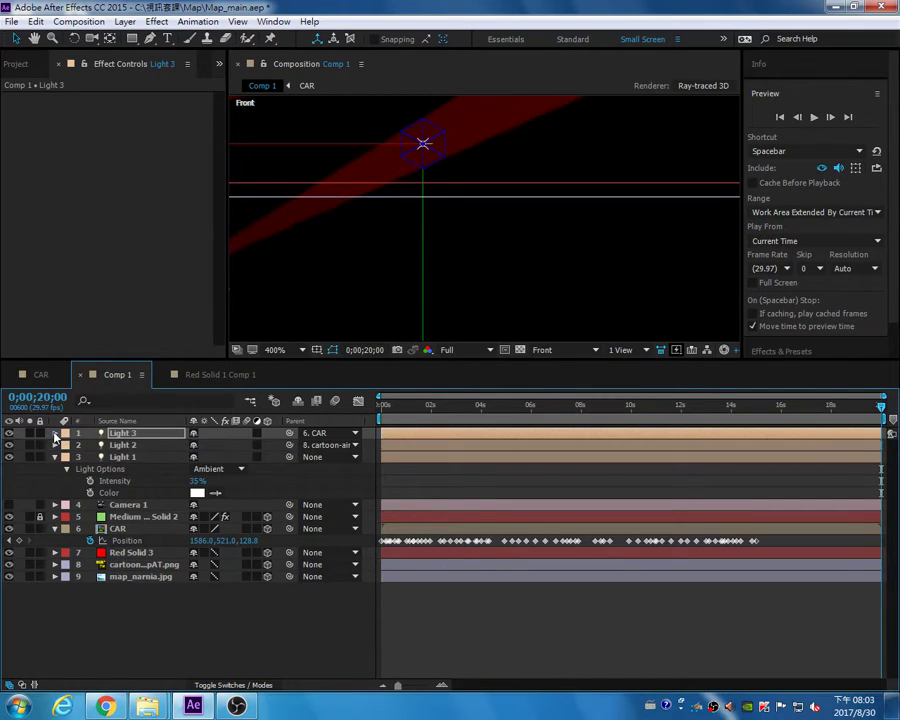
left_click(55, 433)
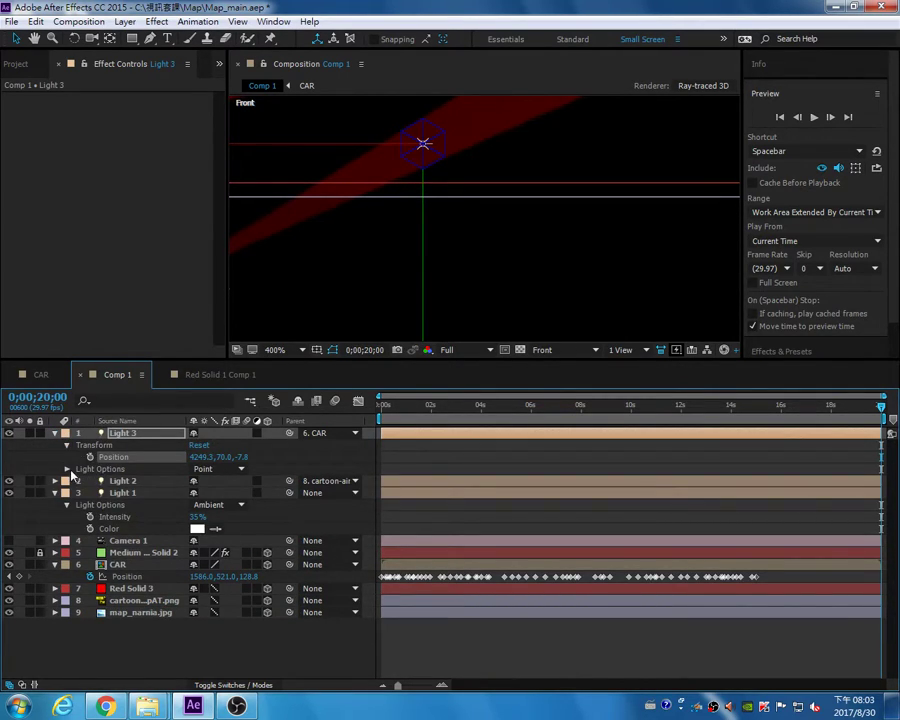
left_click(66, 469)
left_click(230, 470)
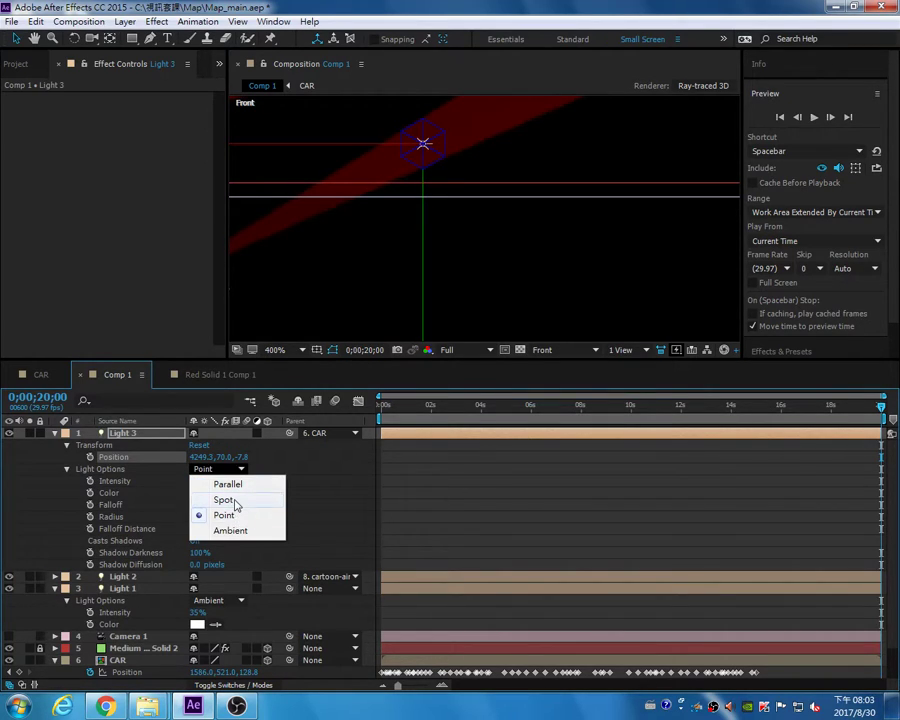
left_click(233, 501)
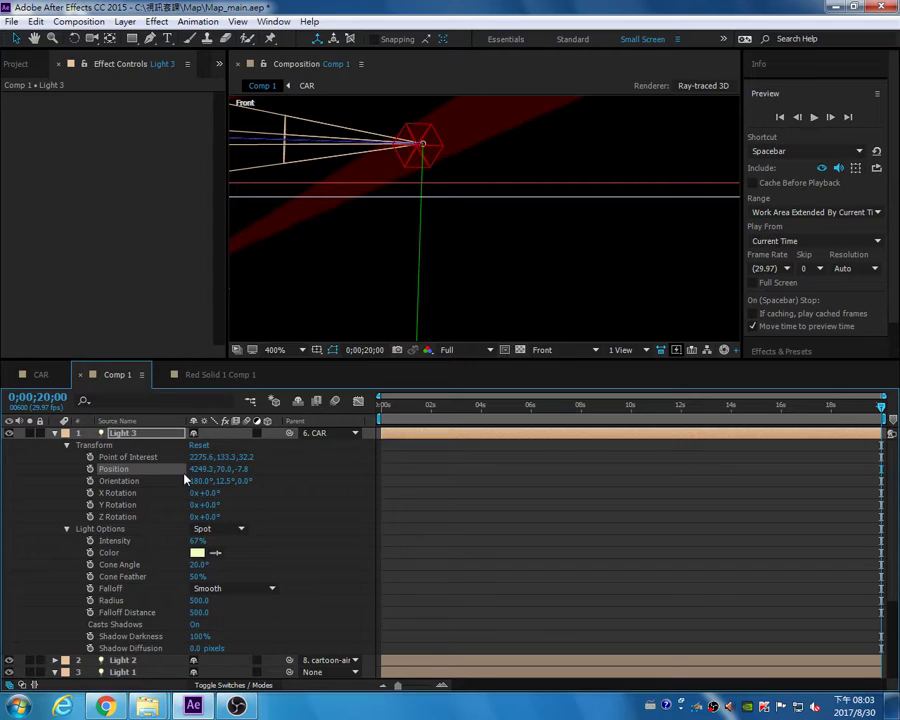
left_click(200, 469)
key("Return")
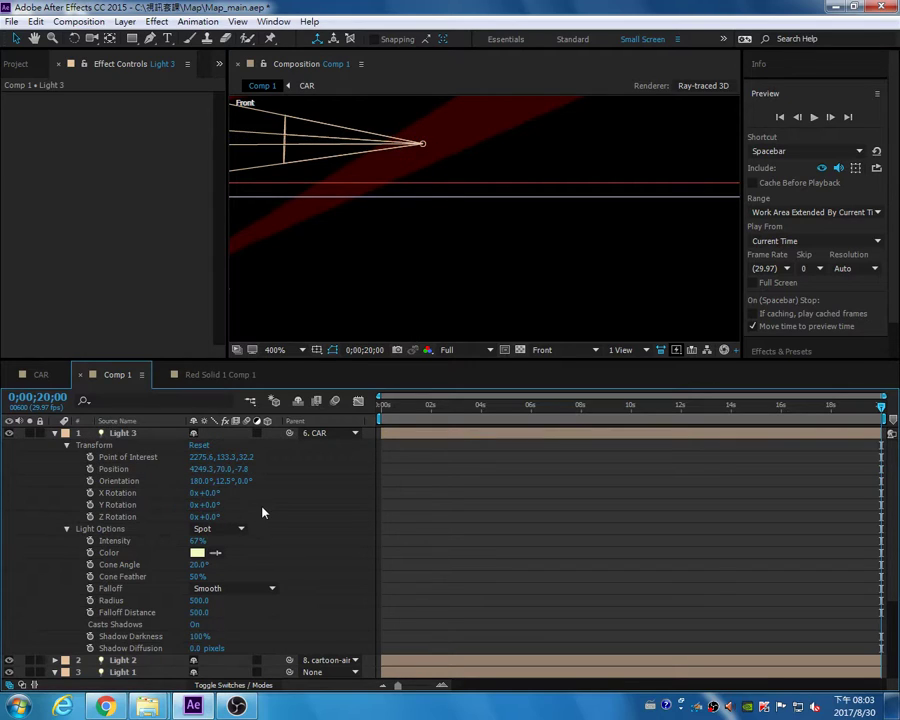
- Copy the CAR layer's Position keyframes and paste them onto Light 3's Position at the end of the composition
scroll(161, 603, "down", 2)
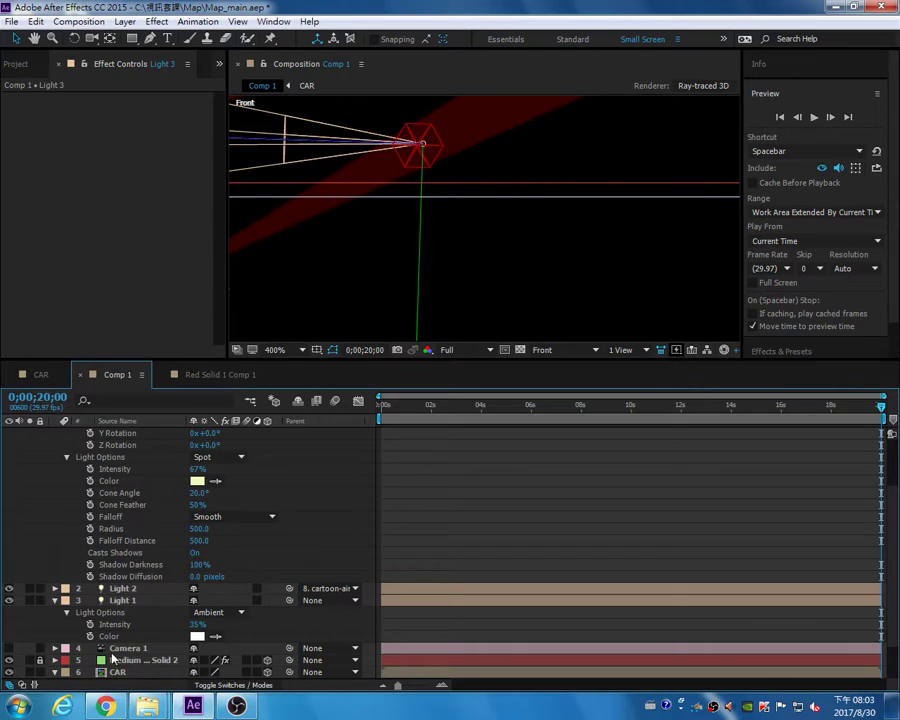
left_click(118, 670)
scroll(118, 660, "down", 1)
key("p")
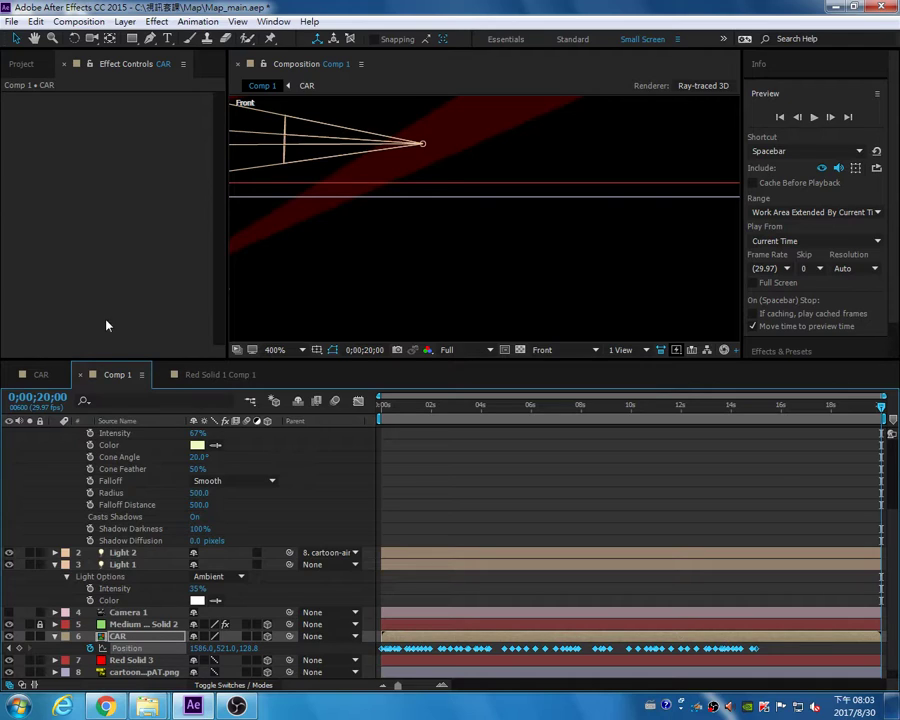
scroll(119, 475, "up", 3)
left_click(113, 468)
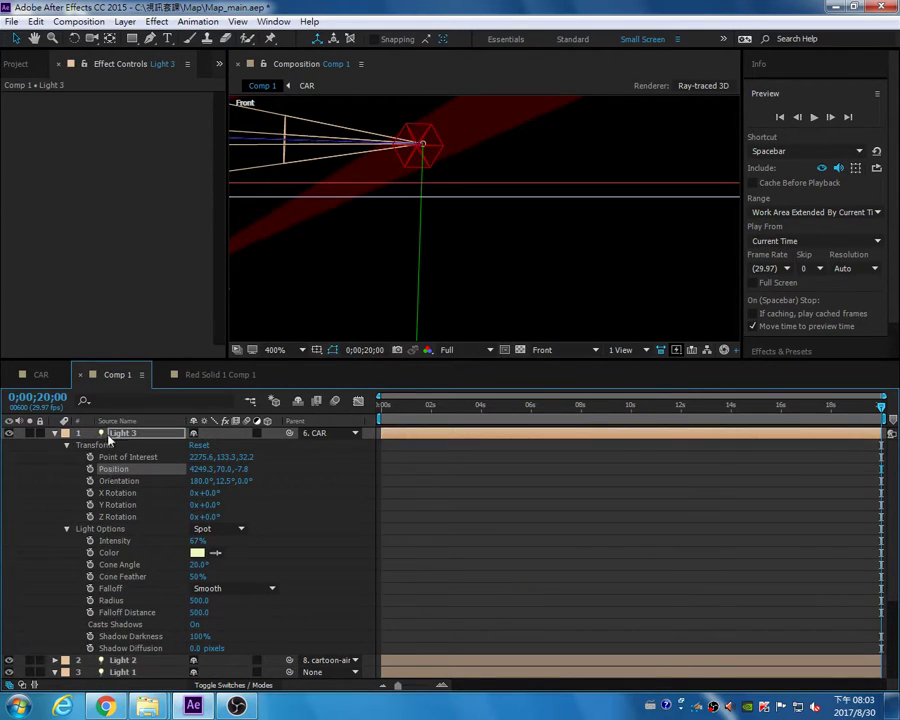
key("ctrl+v")
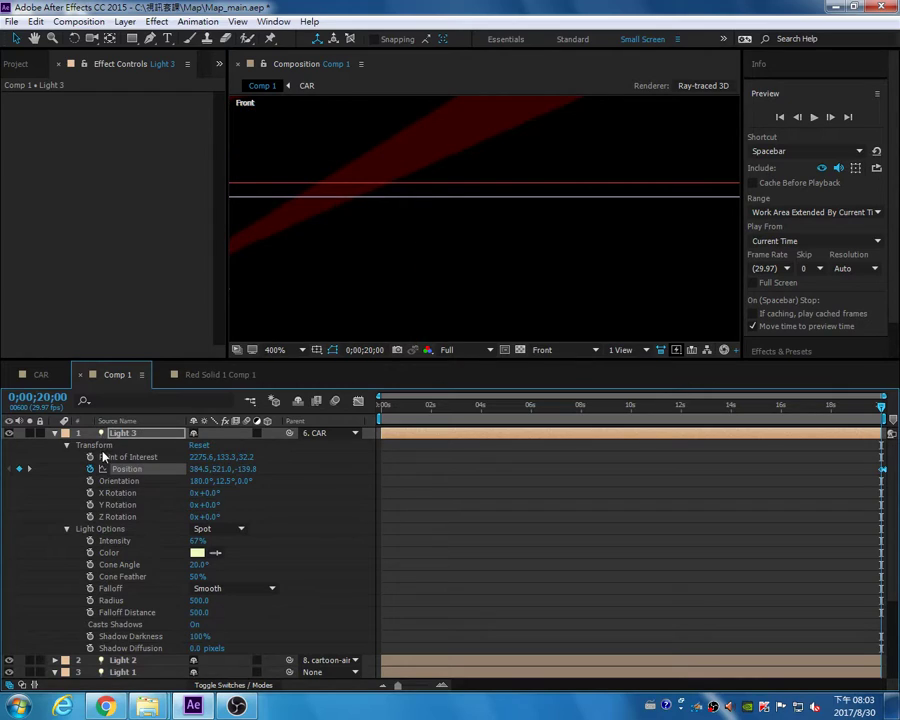
- Go to the start of the composition, clear Light 3's Position keyframes, paste the car's keyframes again and delete them
key("Home")
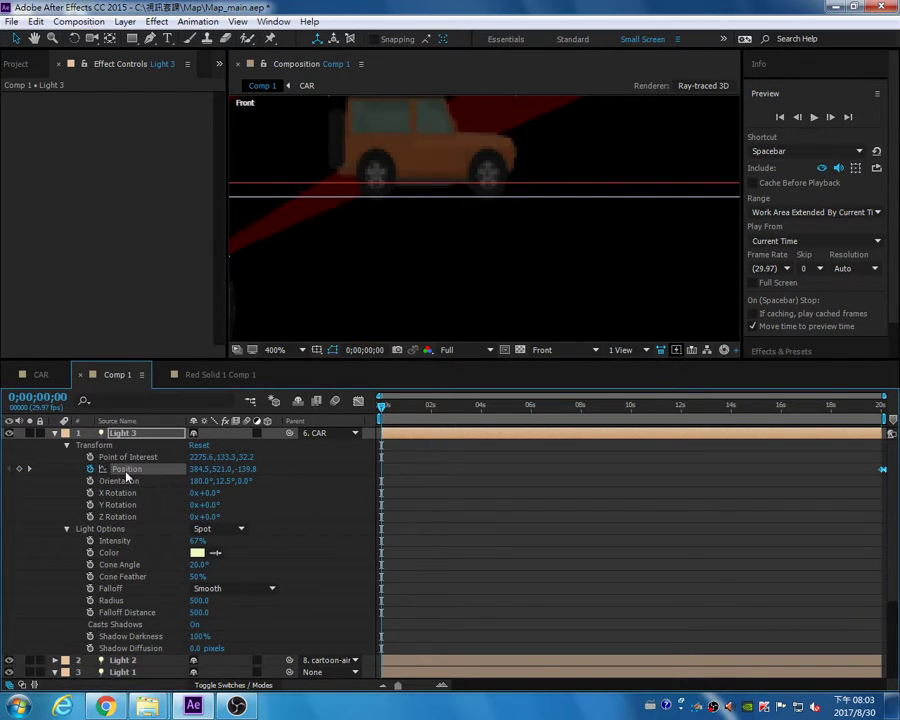
left_click(90, 468)
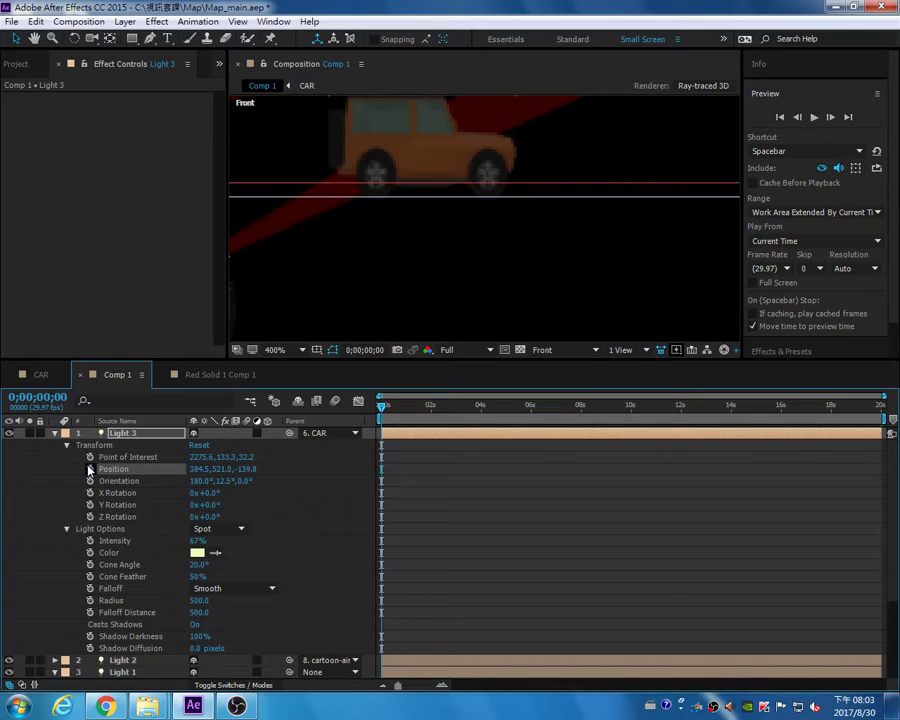
key("ctrl+v")
left_click_drag(782, 462, 311, 500)
key("Delete")
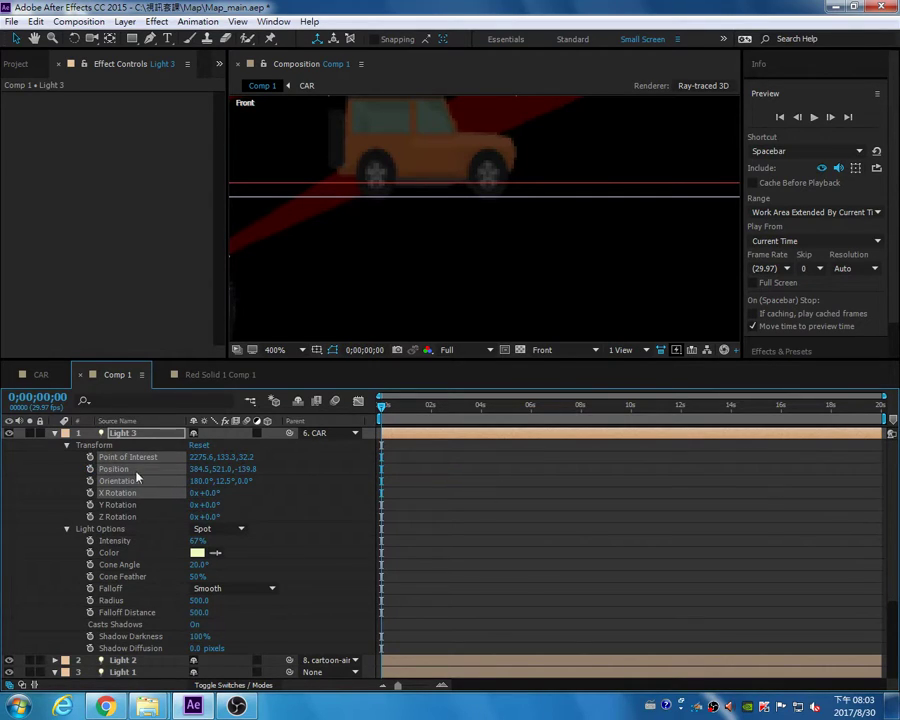
- Set Light 3's Point of Interest to 384, 521, -139 to match its Position
left_click(206, 457)
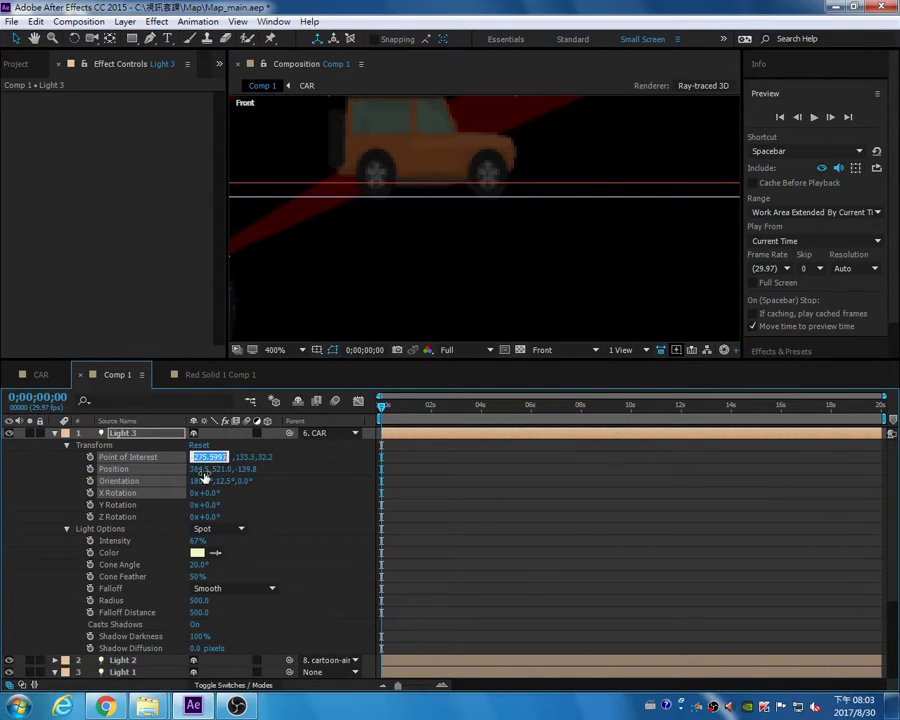
type("384")
key("Return")
left_click(230, 457)
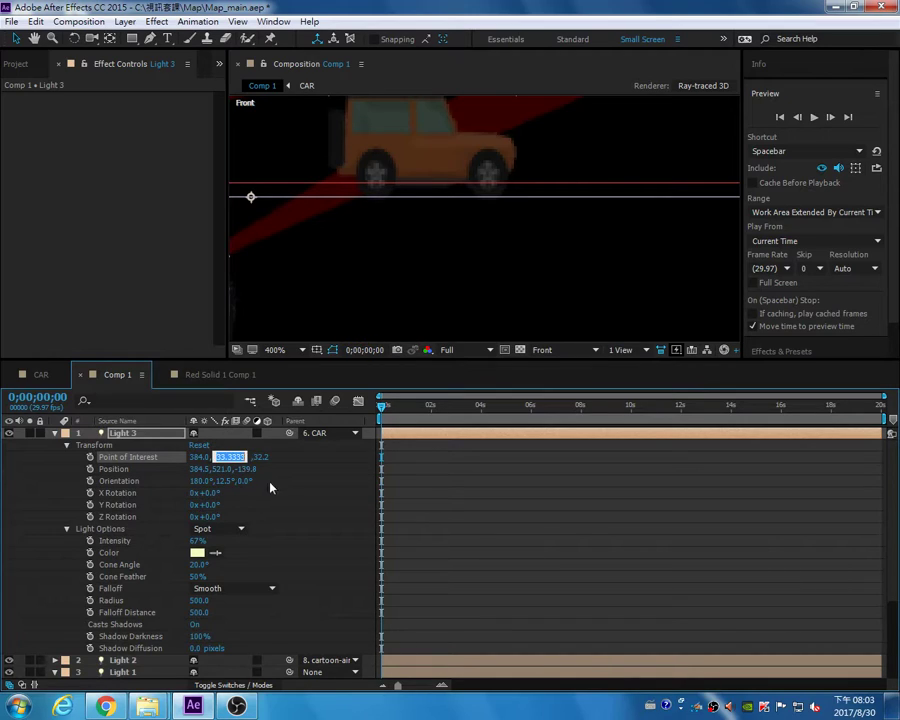
type("521")
key("Tab")
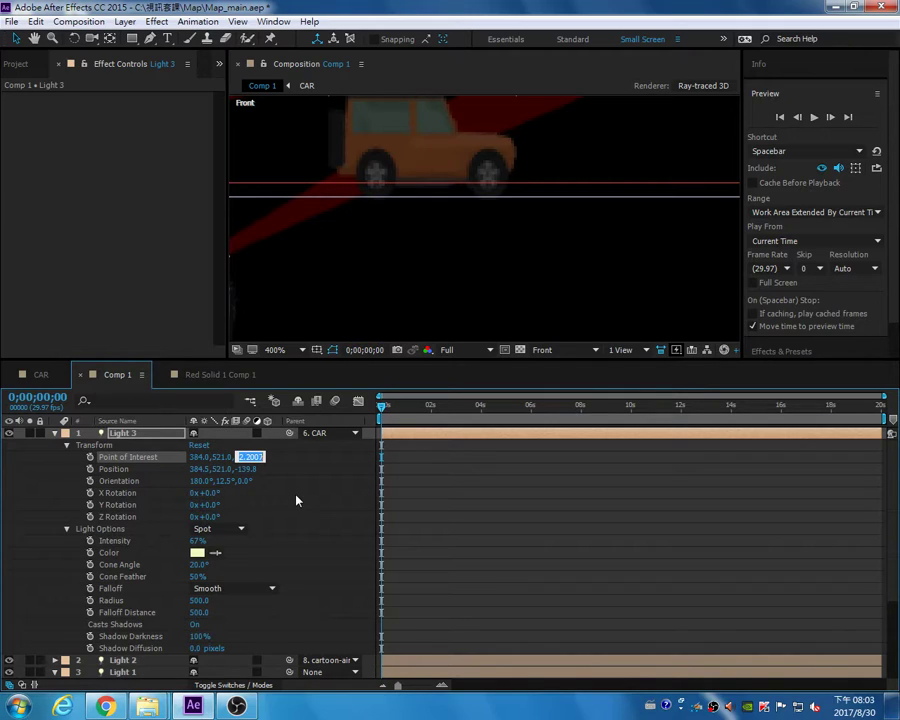
type("4")
key("BackSpace")
type("-139")
key("Return")
- Check Light 3's Position and Point of Interest against the car in the Front view
scroll(402, 258, "down", 2)
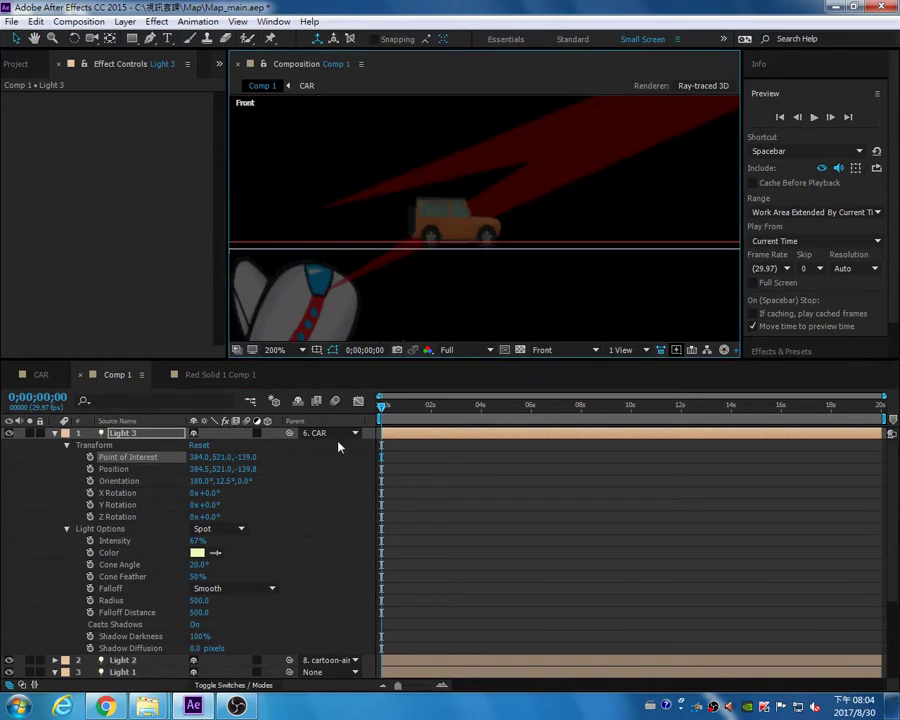
left_click(130, 469)
left_click(134, 457)
left_click(120, 471)
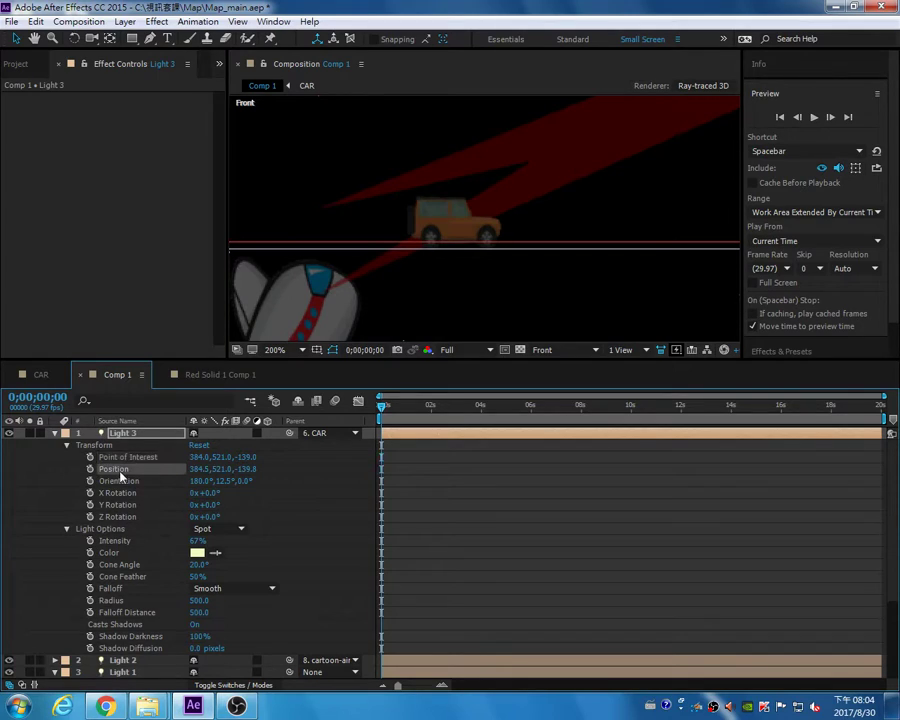